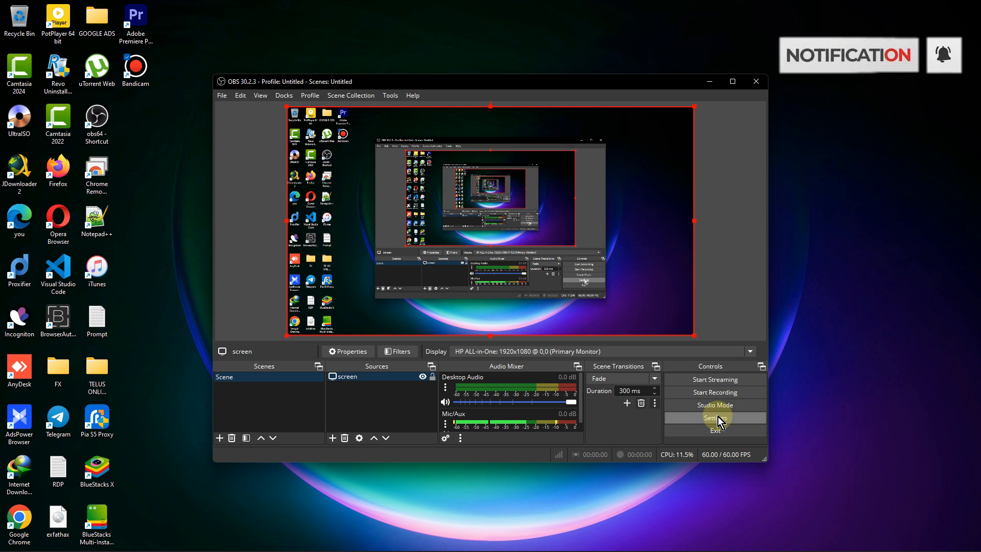
- Open the video settings and review the available base (canvas) and output (scaled) resolution options
{"action": "left_click", "coordinate": [716, 418]}
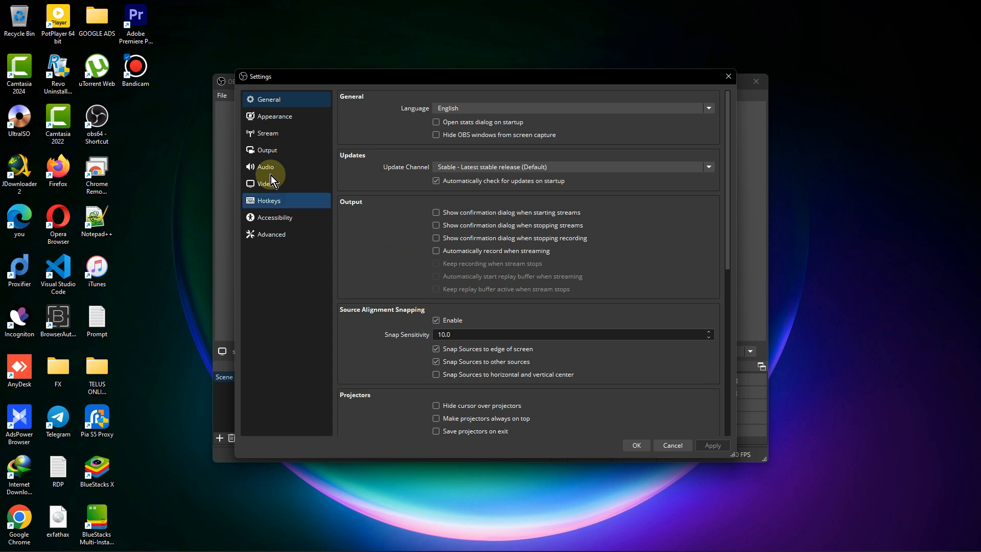
{"action": "left_click", "coordinate": [284, 187]}
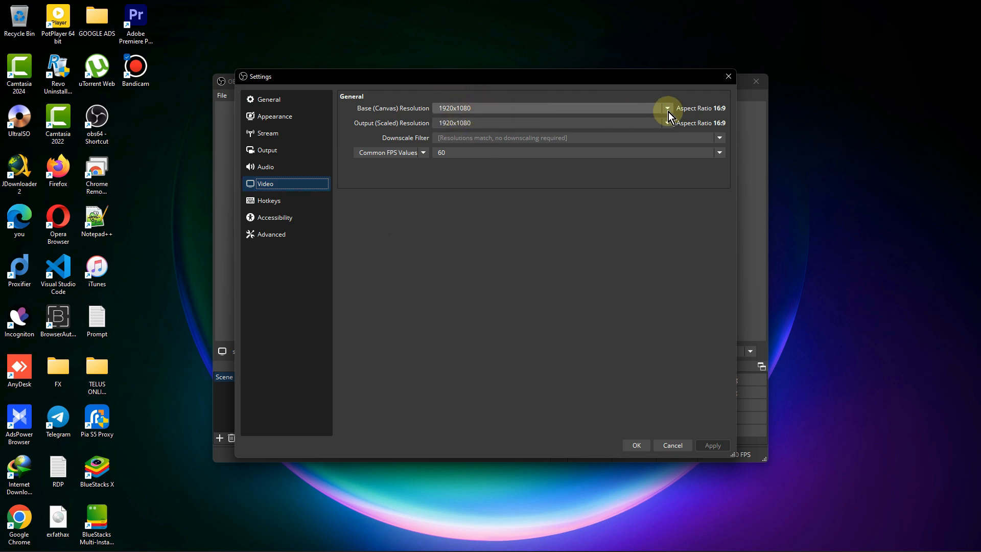
{"action": "left_click", "coordinate": [561, 108]}
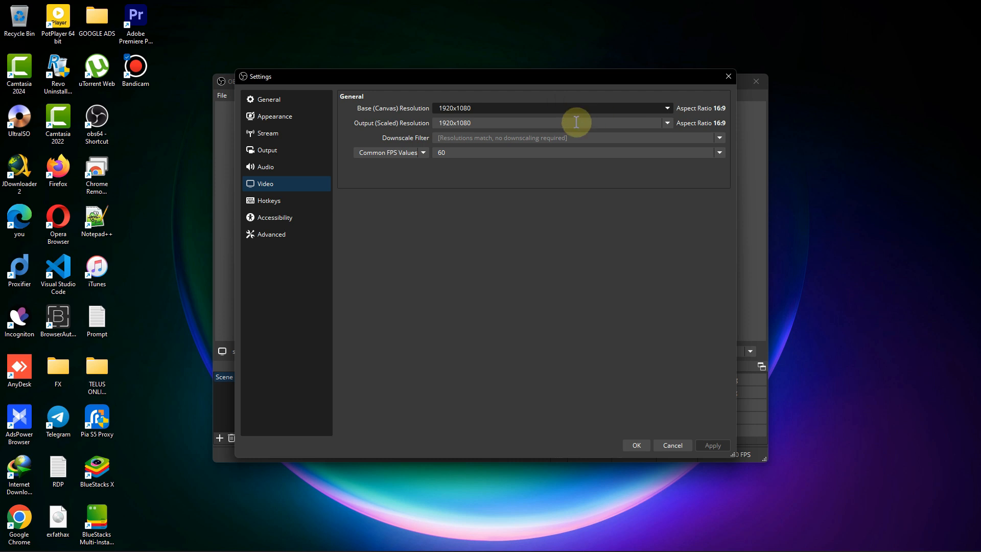
{"action": "left_click", "coordinate": [666, 107]}
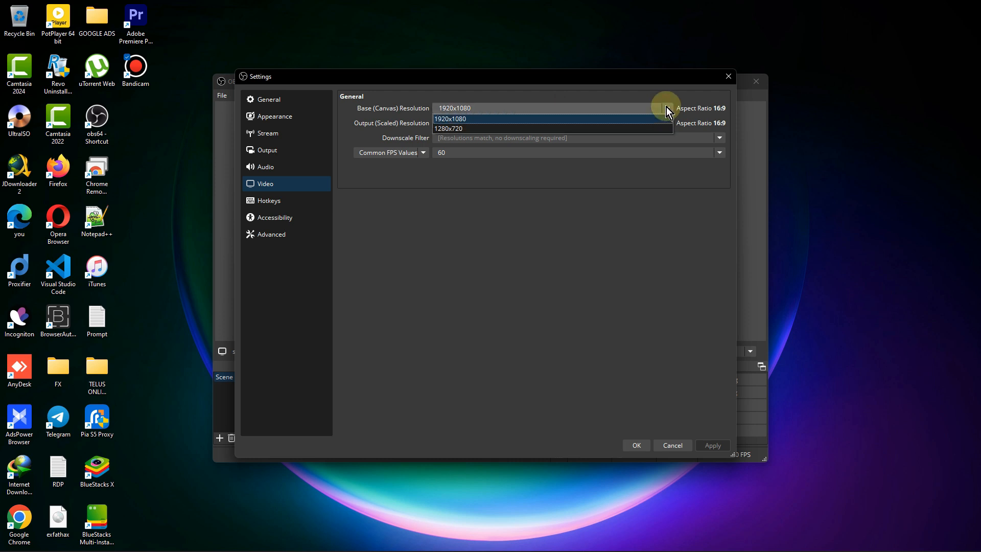
{"action": "left_click", "coordinate": [573, 111]}
{"action": "left_click", "coordinate": [544, 127]}
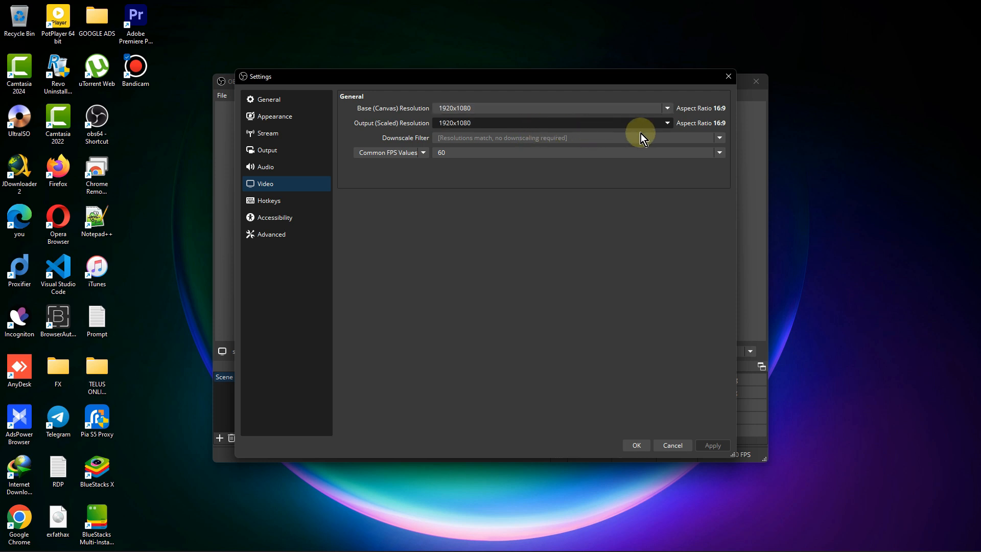
{"action": "left_click", "coordinate": [666, 125]}
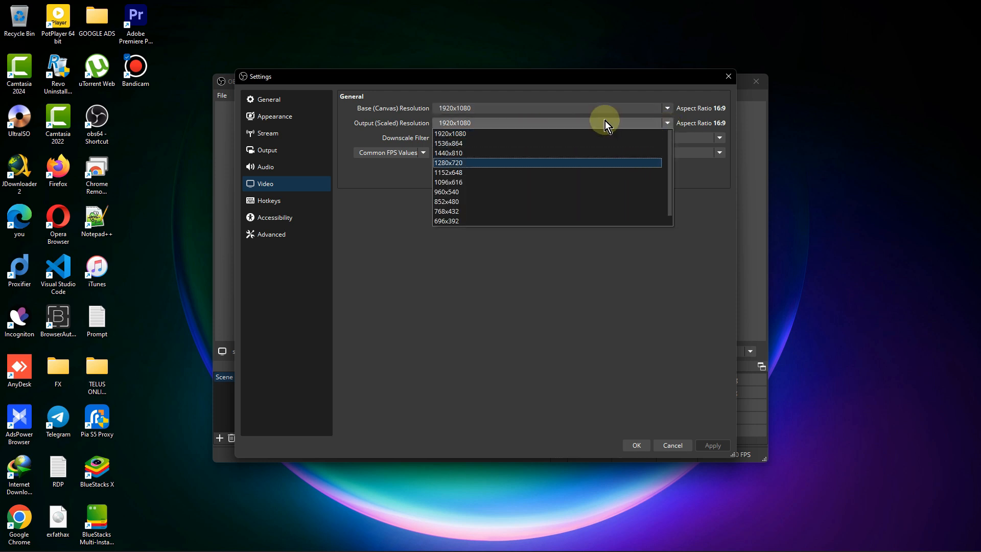
{"action": "left_click", "coordinate": [731, 213]}
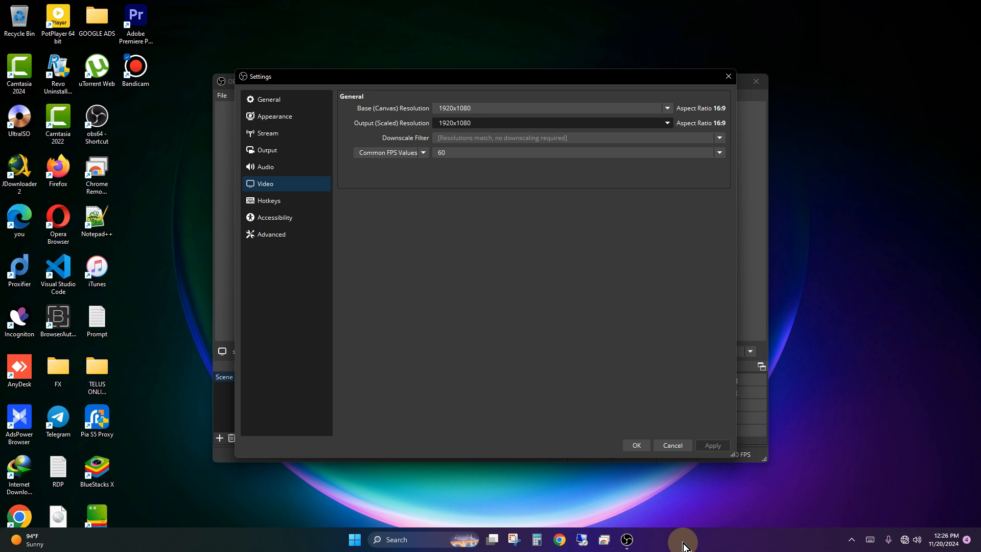
- Switch to Windows Settings and check the monitor's display resolution on the system display page
{"action": "right_click", "coordinate": [682, 546]}
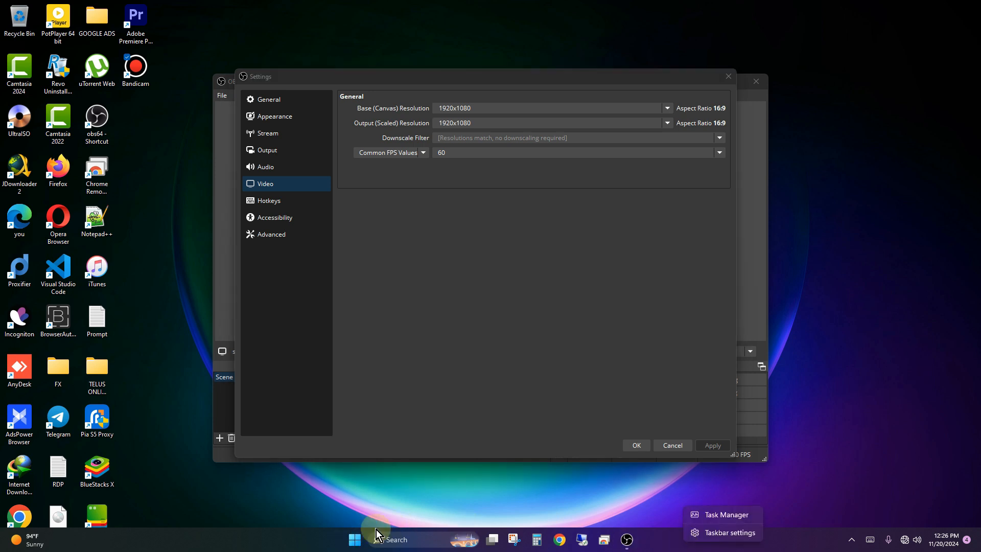
{"action": "left_click", "coordinate": [356, 538]}
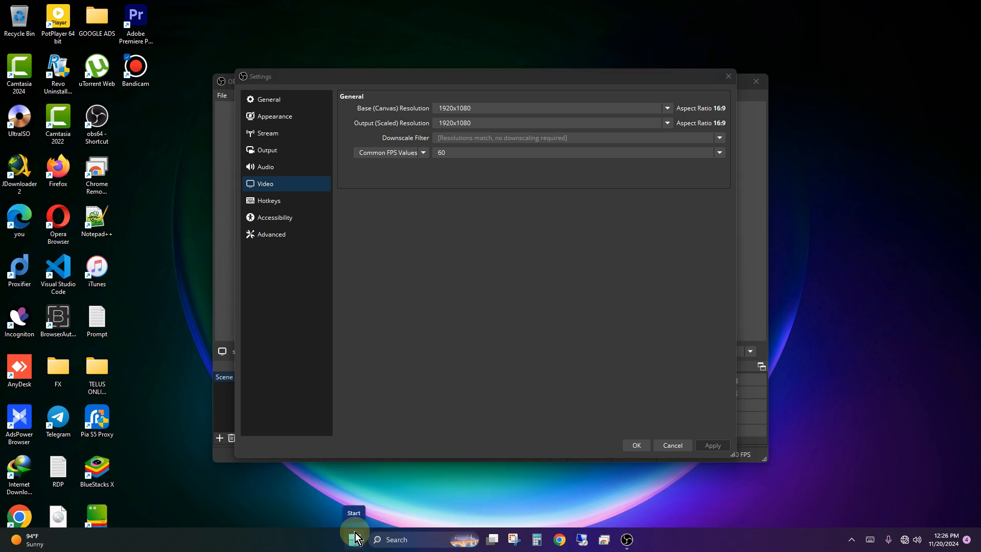
{"action": "right_click", "coordinate": [355, 538]}
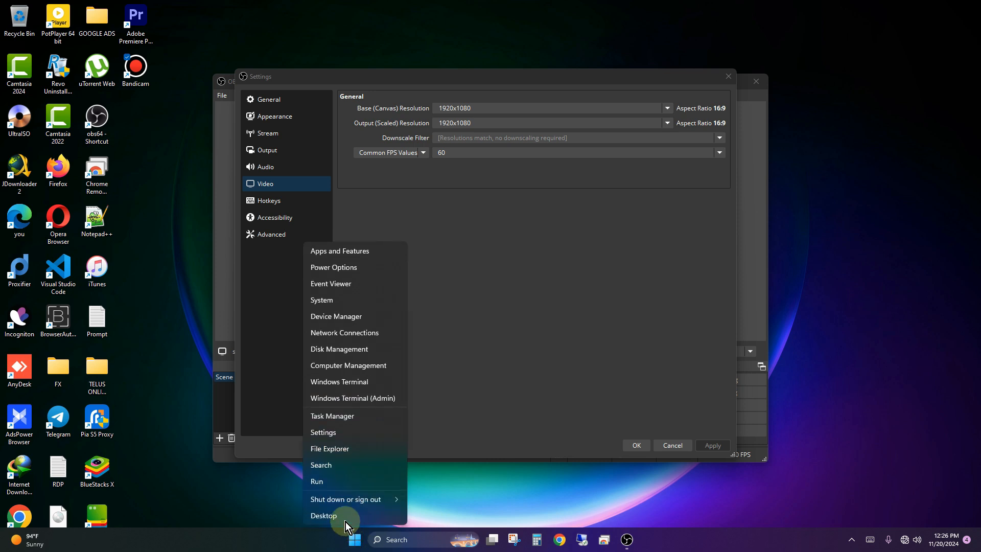
{"action": "left_click", "coordinate": [333, 436]}
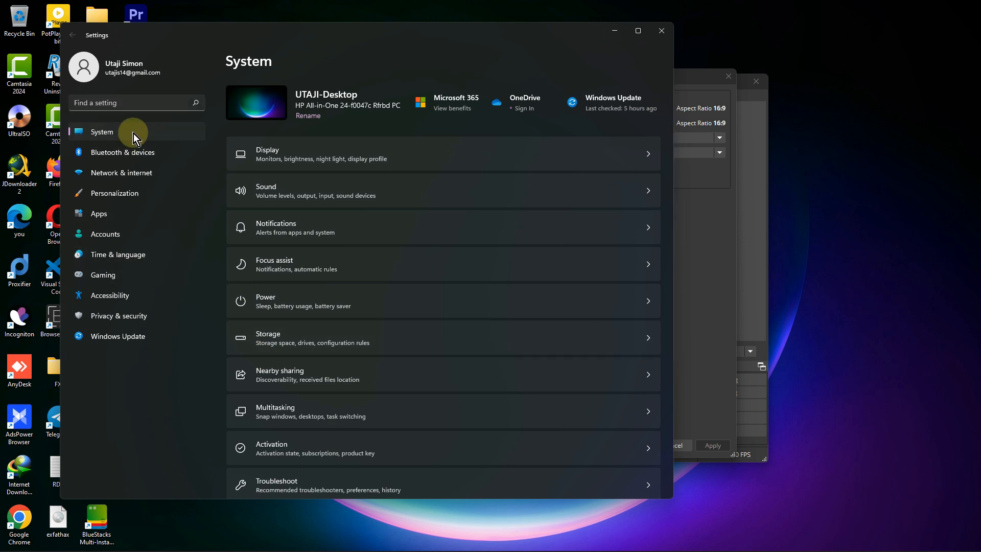
{"action": "left_click", "coordinate": [329, 149]}
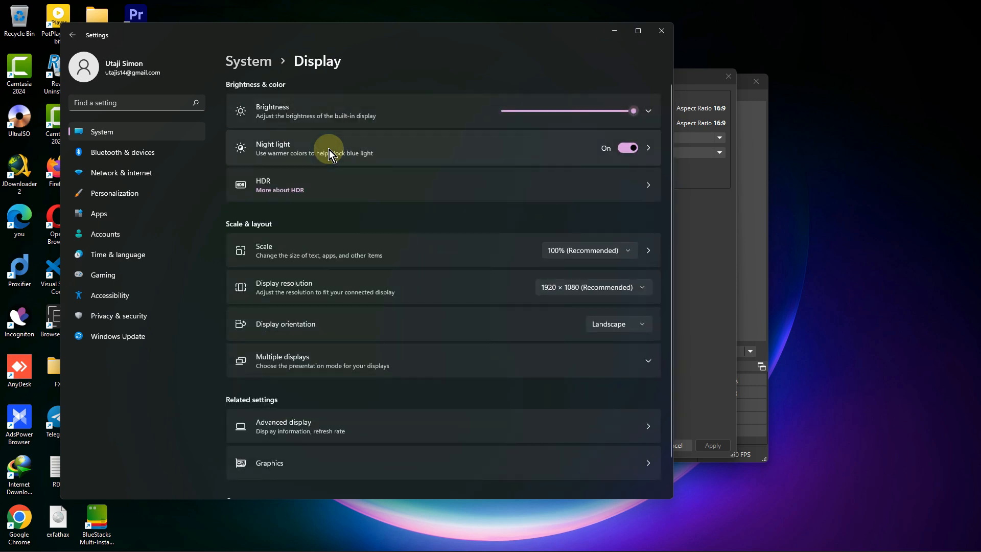
{"action": "left_click", "coordinate": [568, 290]}
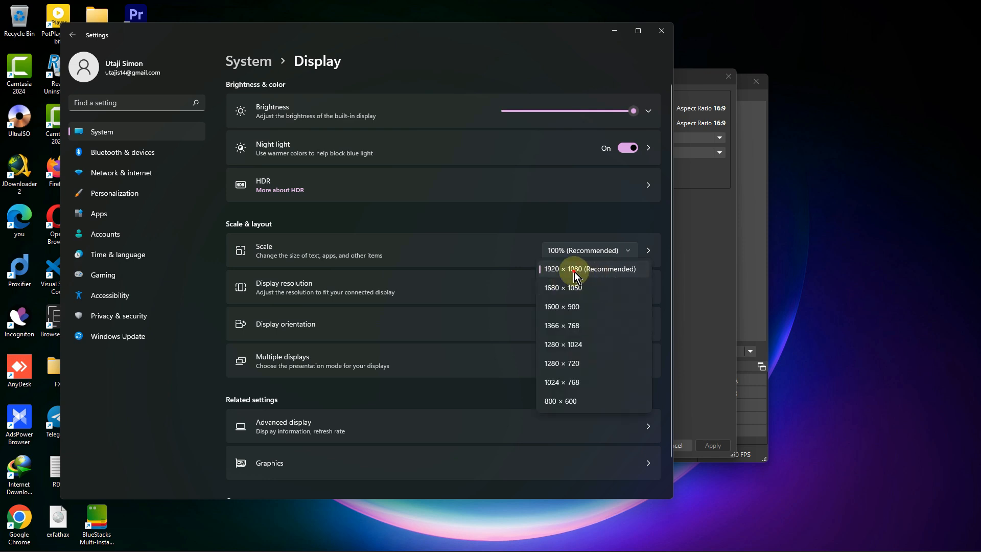
{"action": "left_click", "coordinate": [569, 290]}
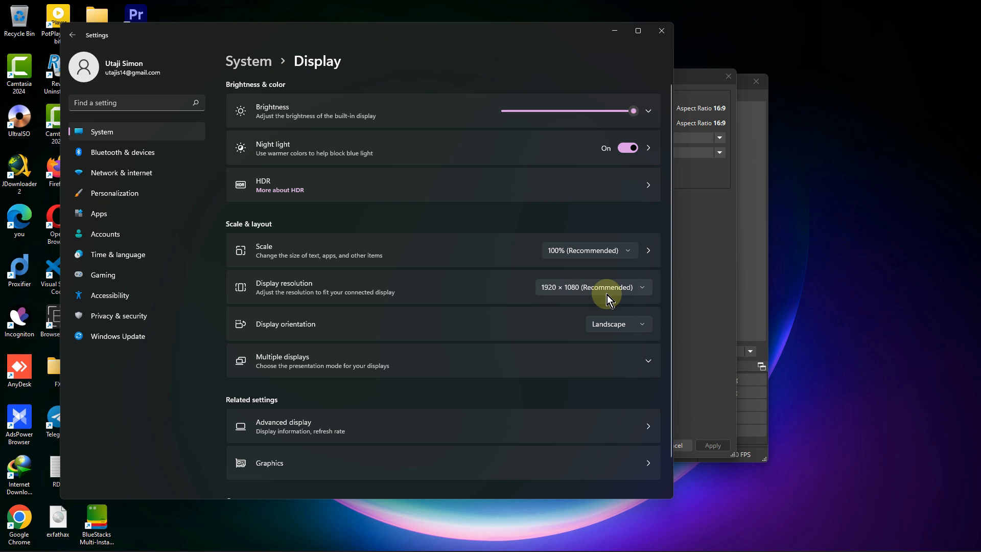
{"action": "left_click", "coordinate": [658, 31]}
- Review the base (canvas) resolution options and set the common FPS value to 60
{"action": "left_click", "coordinate": [667, 108]}
{"action": "left_click", "coordinate": [609, 148]}
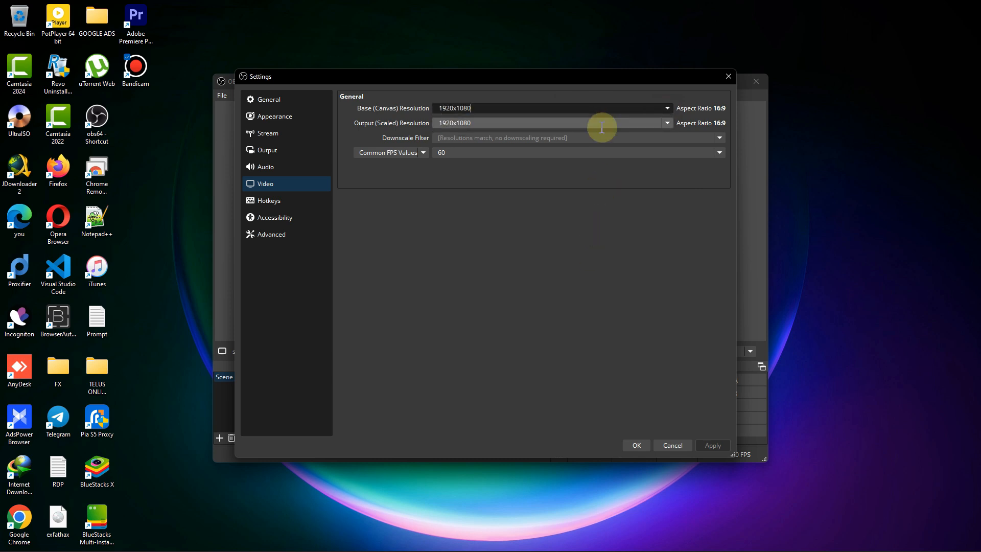
{"action": "left_click", "coordinate": [498, 156]}
{"action": "left_click", "coordinate": [462, 251]}
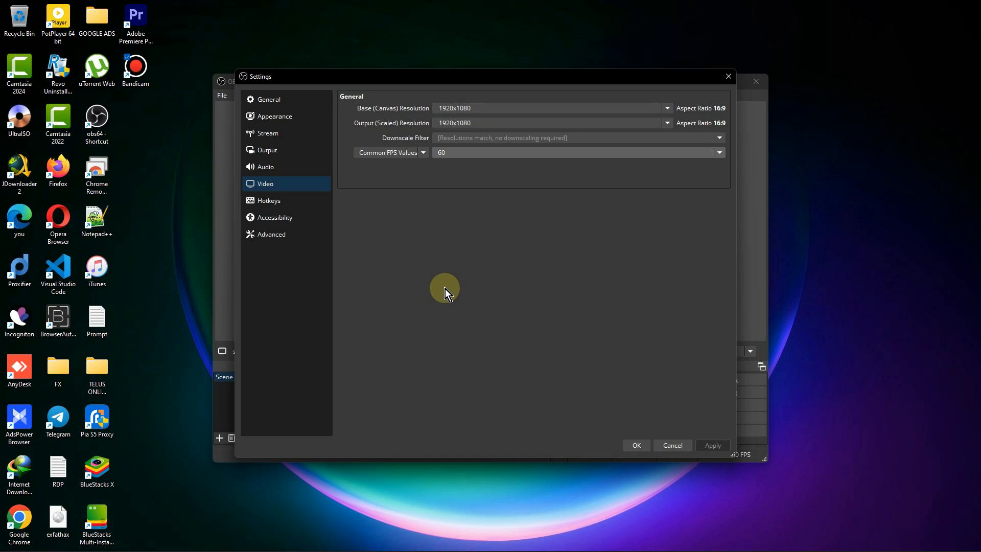
- Set the output mode to Advanced and the recording type to Standard in the output settings
{"action": "left_click", "coordinate": [293, 151]}
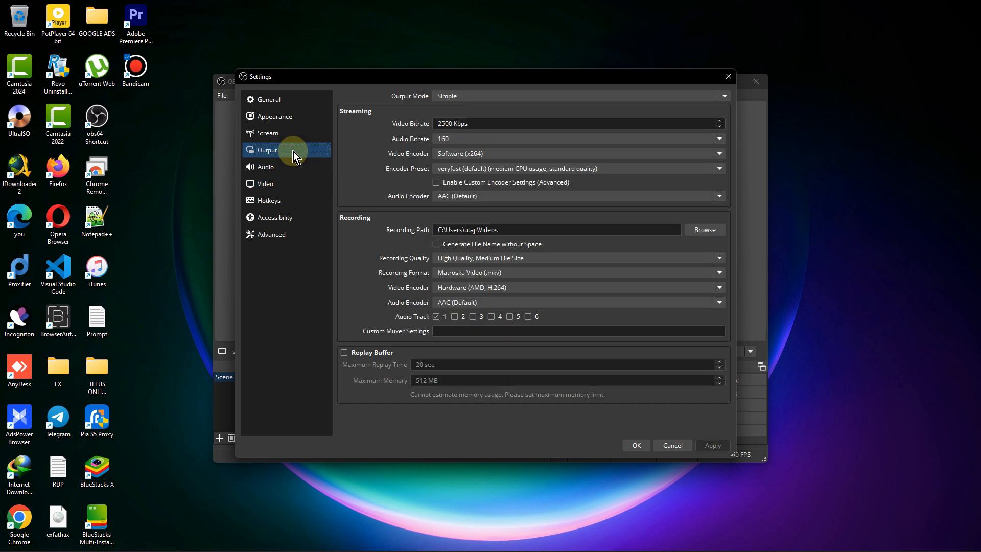
{"action": "left_click", "coordinate": [466, 97]}
{"action": "left_click", "coordinate": [473, 118]}
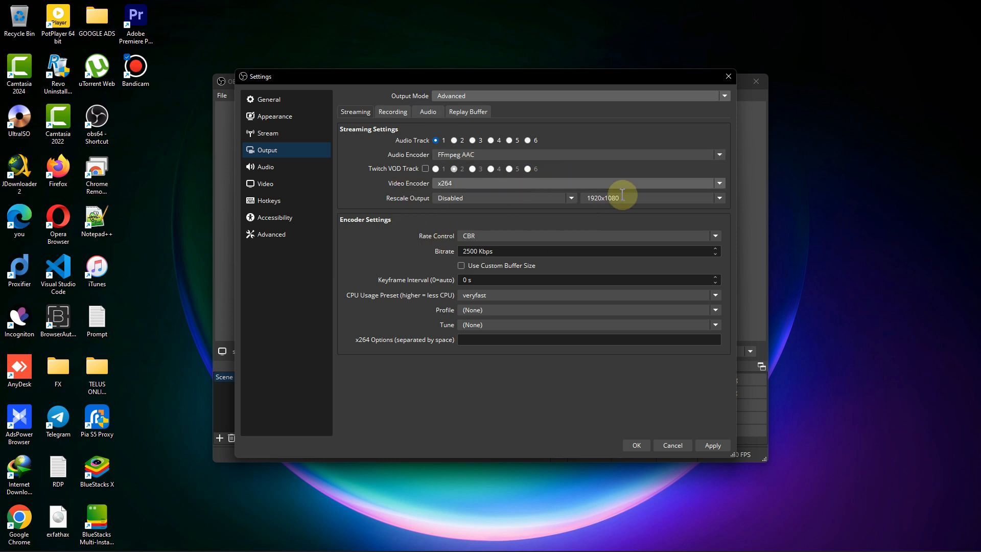
{"action": "left_click", "coordinate": [398, 116]}
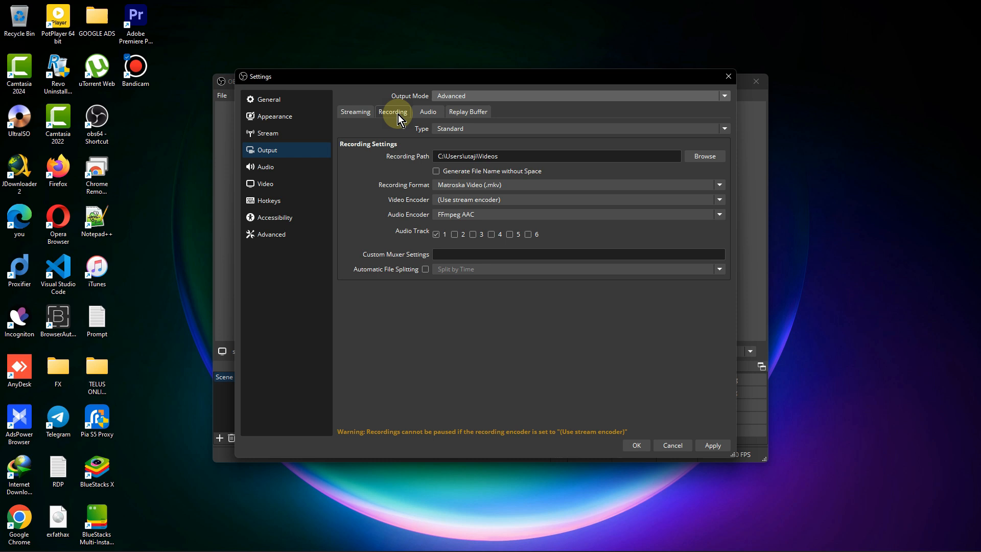
{"action": "left_click", "coordinate": [460, 129]}
{"action": "left_click", "coordinate": [468, 139]}
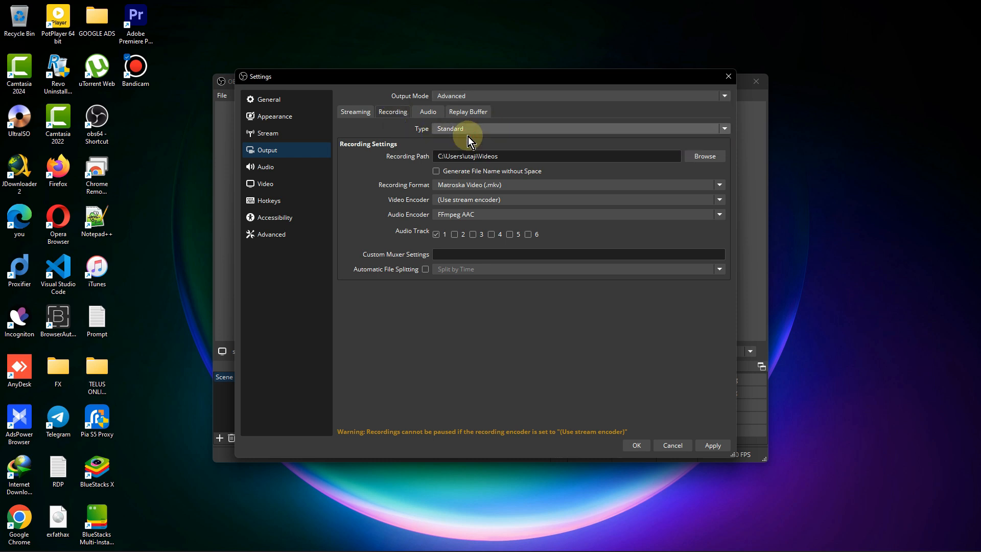
- Browse for a new recording path and go to the Documents folder
{"action": "left_click_drag", "start_coordinate": [442, 155], "coordinate": [537, 155]}
{"action": "left_click", "coordinate": [710, 156]}
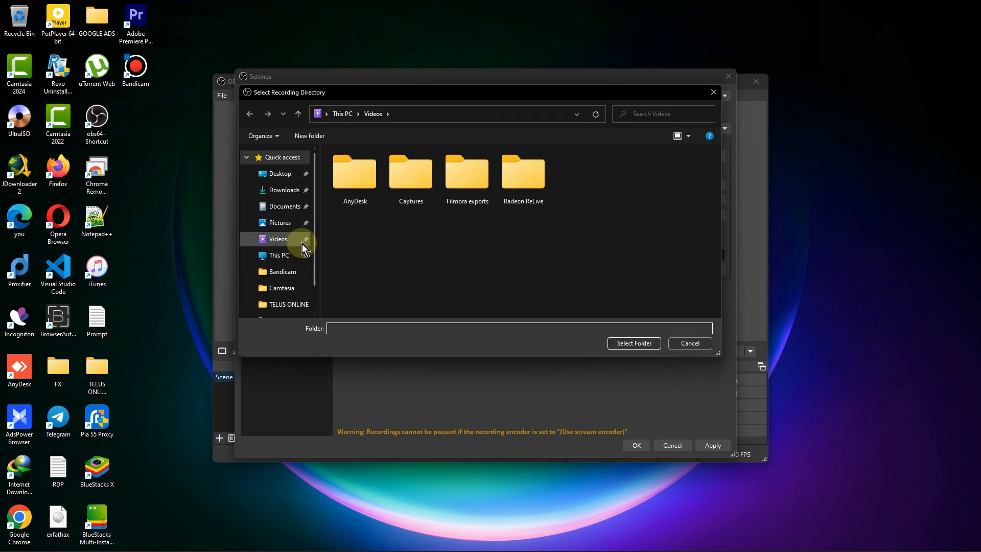
{"action": "left_click", "coordinate": [487, 241]}
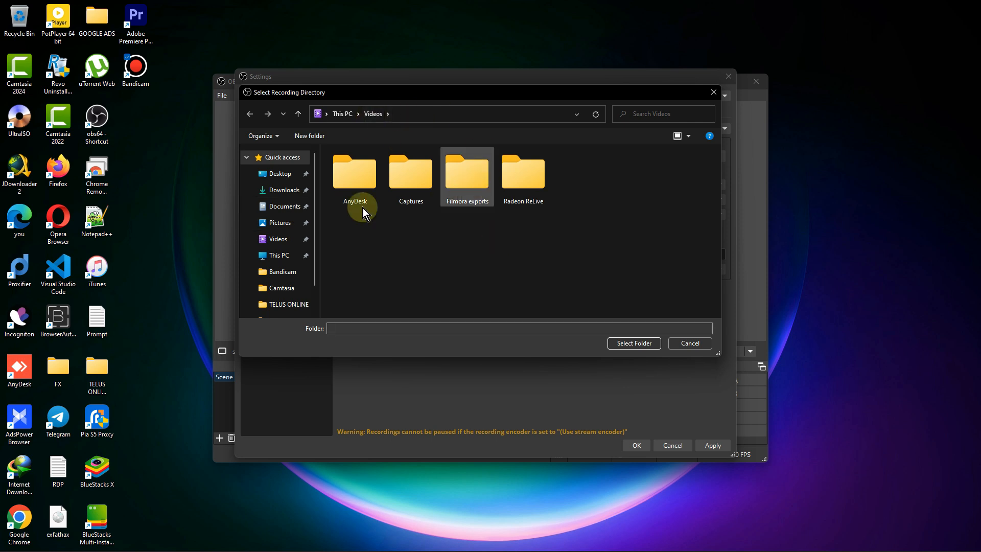
{"action": "left_click", "coordinate": [289, 180]}
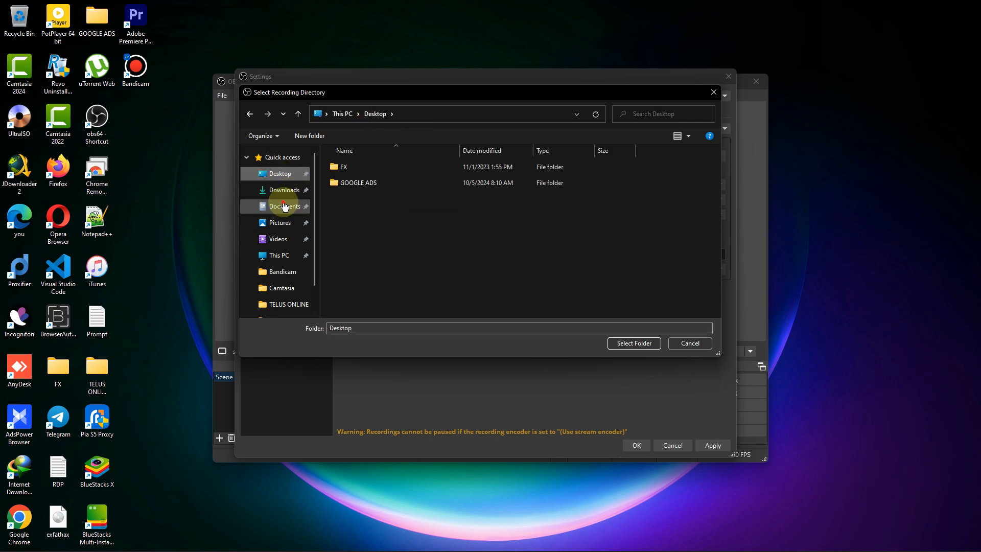
{"action": "left_click", "coordinate": [284, 206]}
- Create a new folder named "OBS RECORDINGS" inside Documents
{"action": "left_click", "coordinate": [411, 256]}
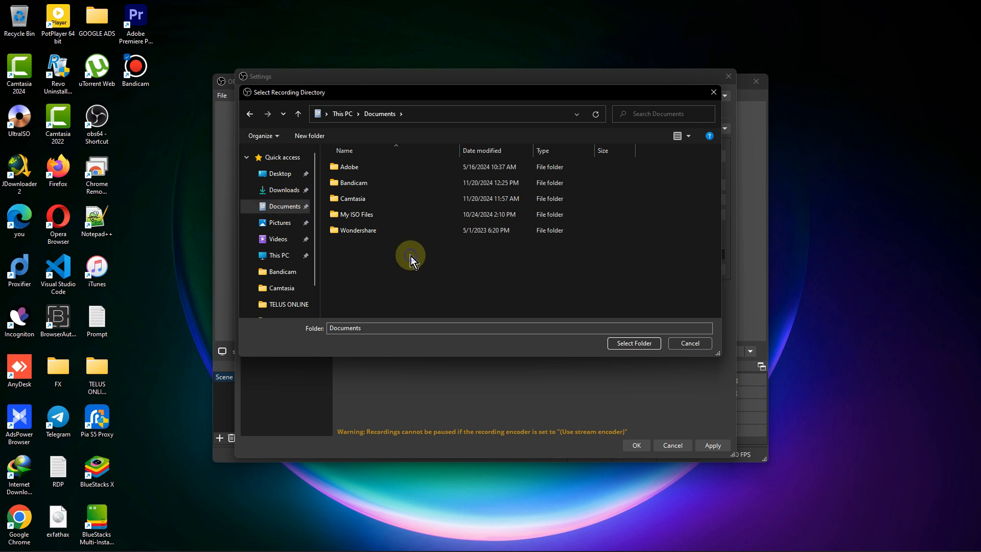
{"action": "right_click", "coordinate": [411, 256]}
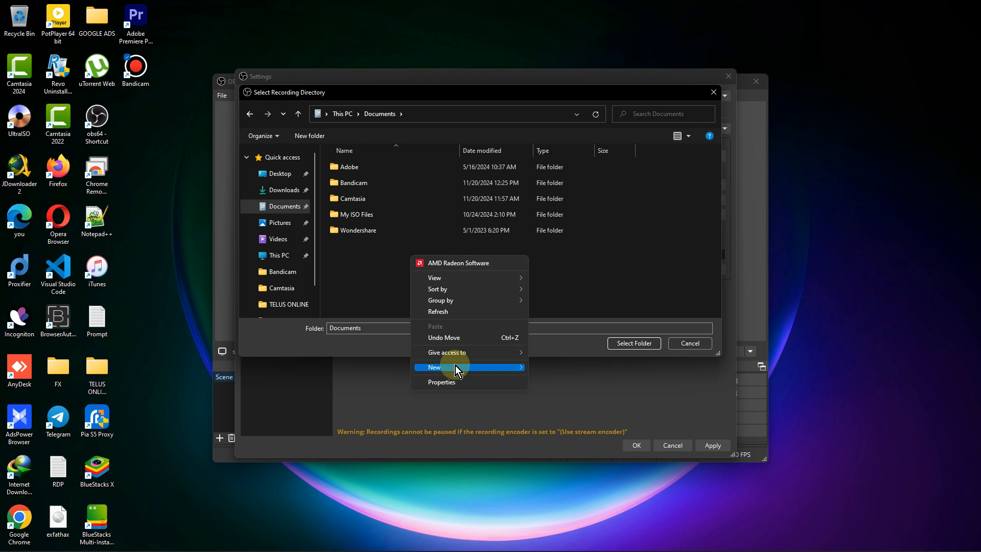
{"action": "mouse_move", "coordinate": [455, 366]}
{"action": "left_click", "coordinate": [547, 365]}
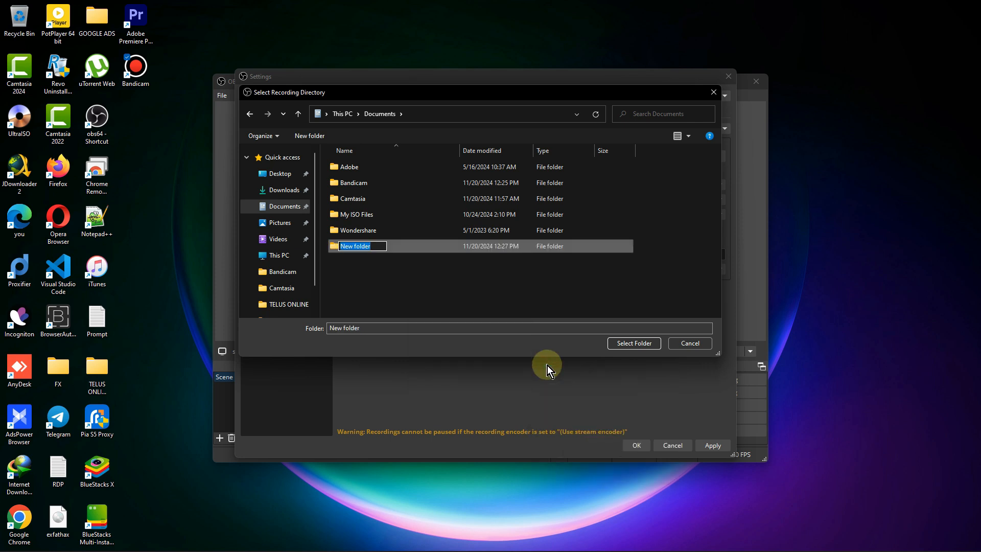
{"action": "type", "text": "OBS"}
{"action": "key", "text": "BackSpace"}
{"action": "type", "text": "re"}
{"action": "key", "text": "BackSpace"}
{"action": "key", "text": "BackSpace"}
{"action": "key", "text": "BackSpace"}
{"action": "type", "text": "RECORDINGS"}
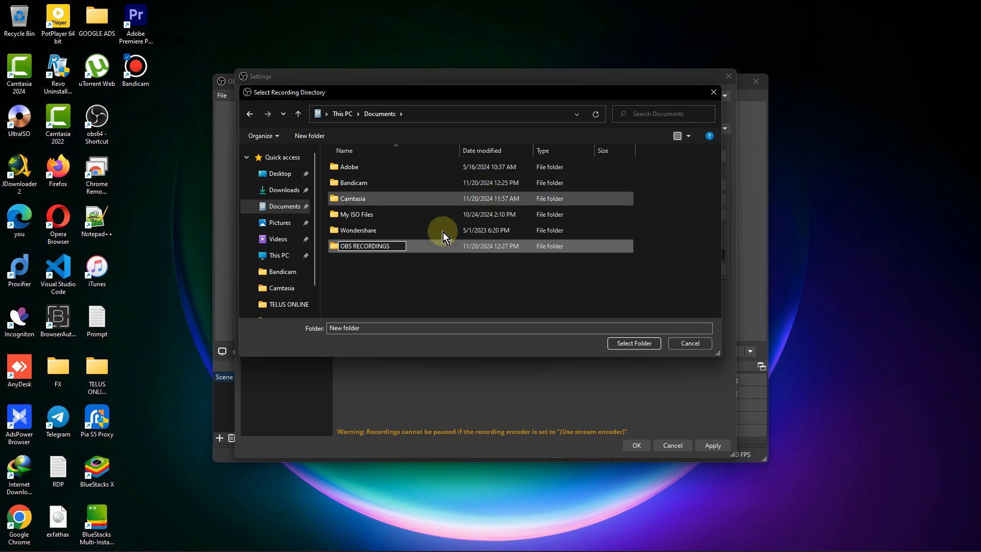
{"action": "left_click", "coordinate": [639, 347]}
- Choose the OBS RECORDINGS folder as the recording path
{"action": "left_click", "coordinate": [482, 247]}
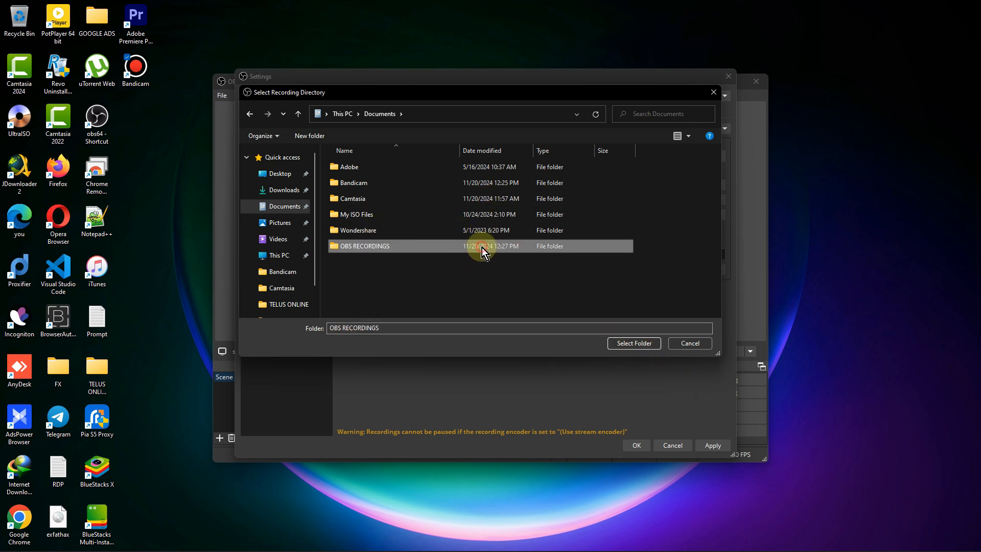
{"action": "double_click", "coordinate": [482, 250]}
{"action": "left_click", "coordinate": [630, 342]}
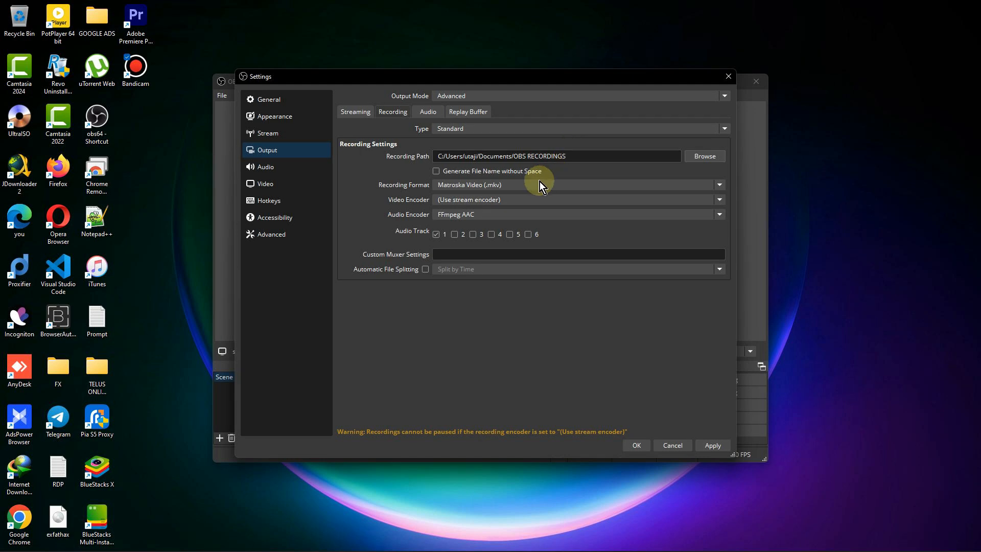
- Set the recording format to MPEG-4 (.mp4)
{"action": "left_click", "coordinate": [504, 187]}
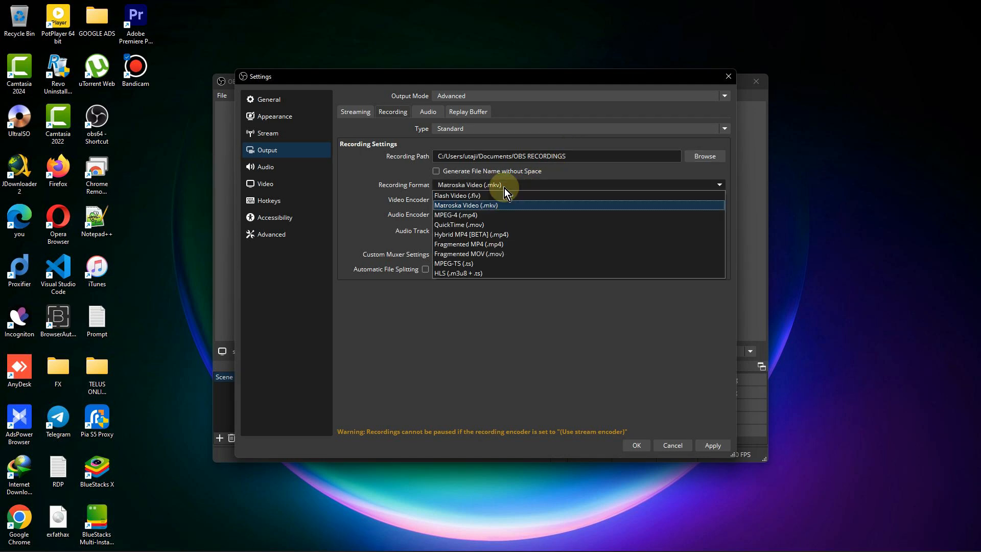
{"action": "left_click", "coordinate": [466, 215]}
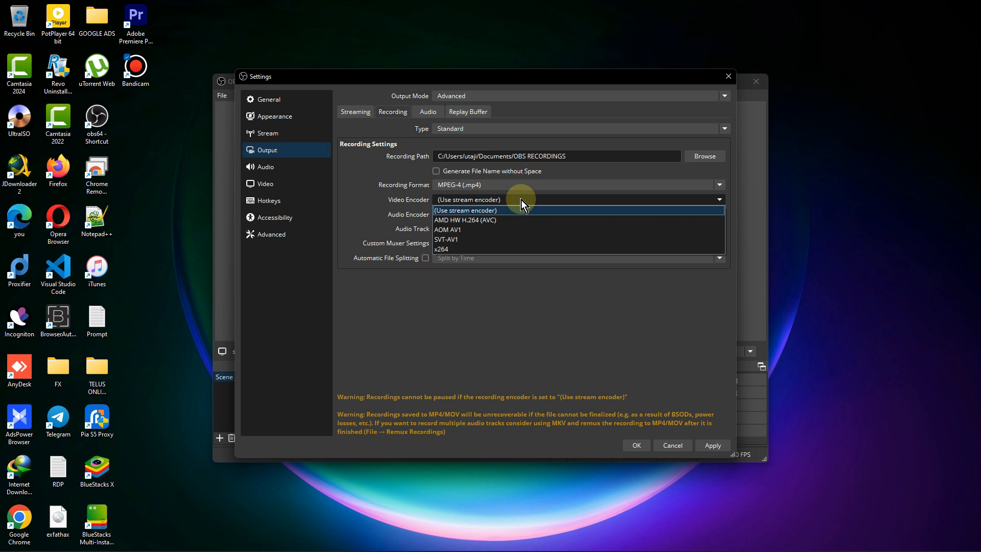
- Set the recording's video encoder to AMD HW H.264 (AVC) and its audio encoder to FFmpeg AAC
{"action": "left_click", "coordinate": [501, 223]}
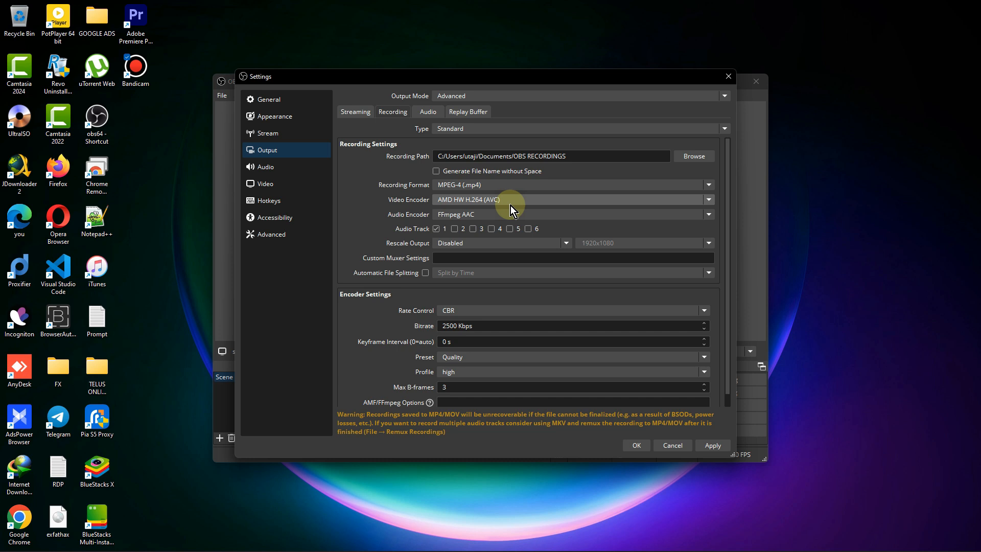
{"action": "left_click", "coordinate": [510, 204]}
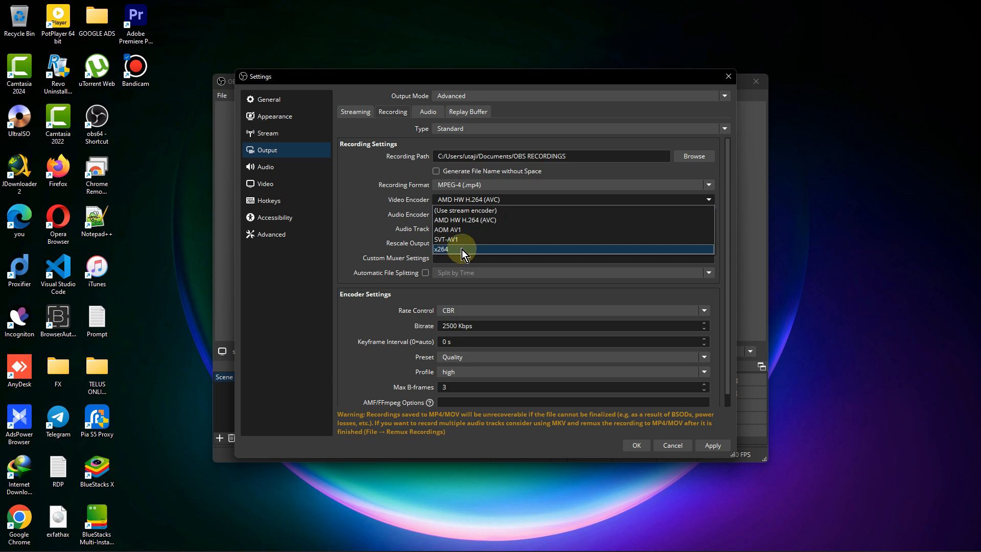
{"action": "left_click", "coordinate": [475, 221]}
{"action": "left_click", "coordinate": [479, 215]}
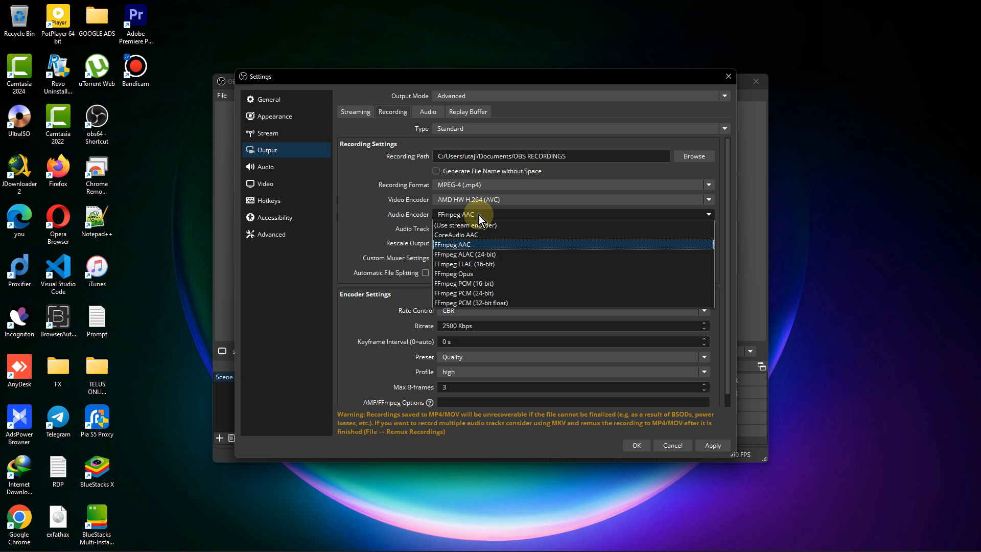
{"action": "left_click", "coordinate": [473, 245]}
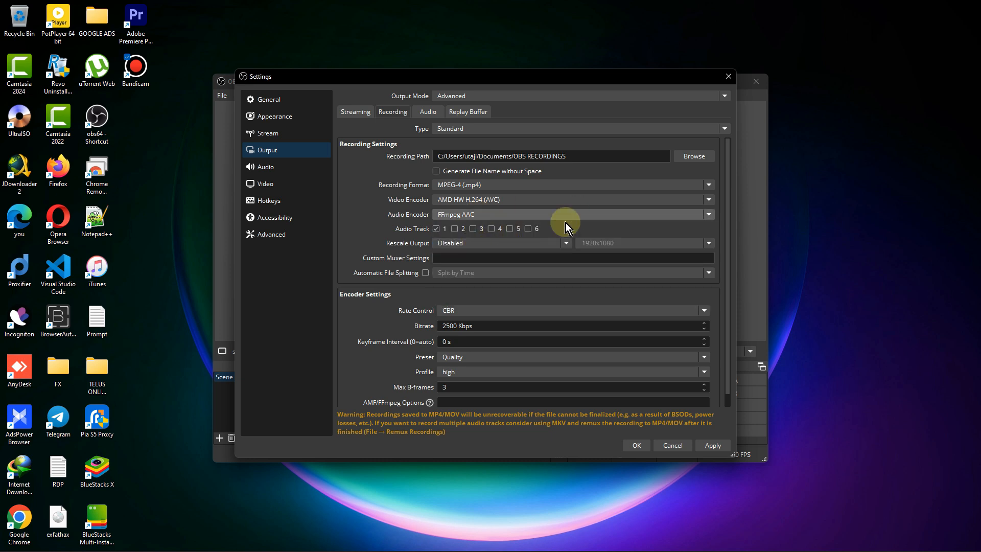
- Try enabling audio tracks 2, 3 and 4 for the recording, and restore the selection to track 1 only
{"action": "left_click", "coordinate": [454, 229]}
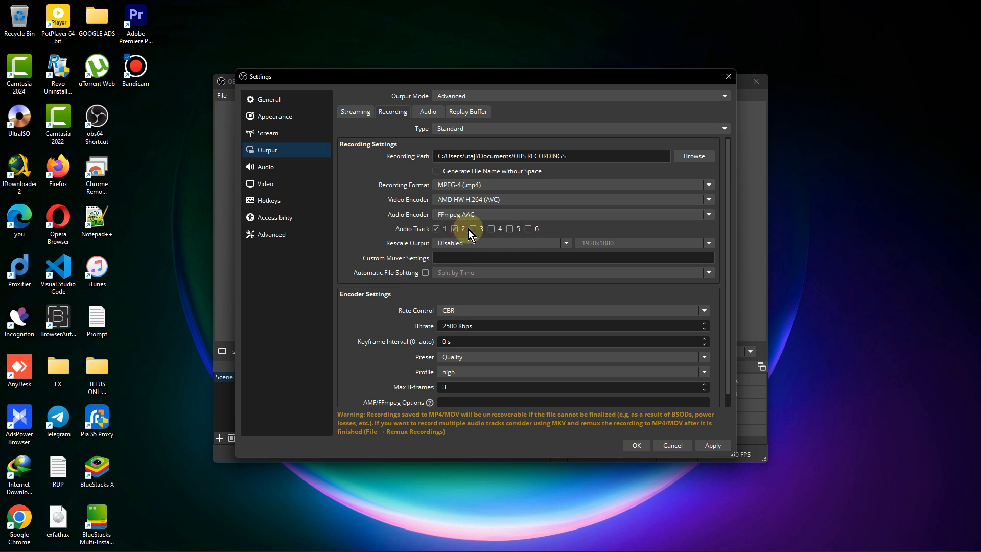
{"action": "left_click", "coordinate": [472, 229]}
{"action": "left_click", "coordinate": [491, 230]}
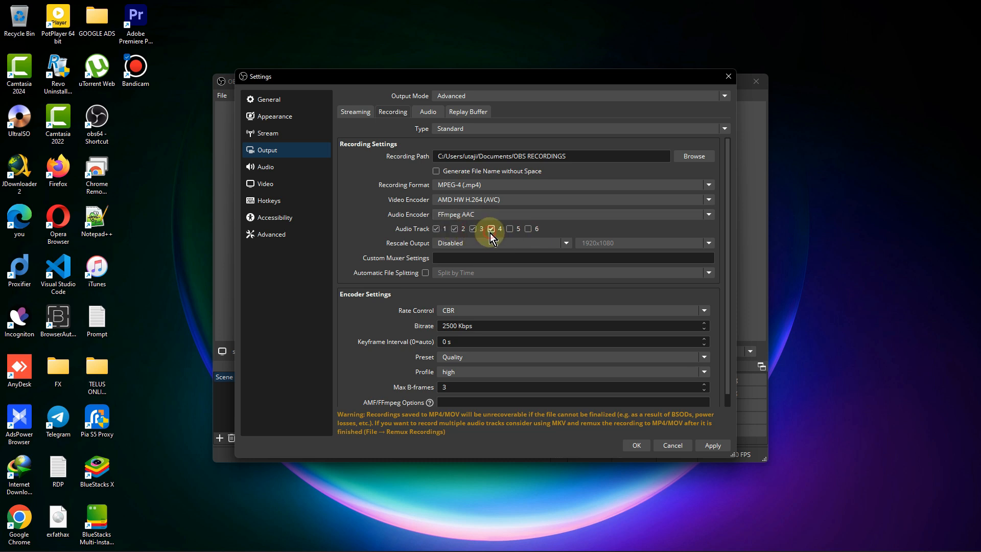
{"action": "left_click", "coordinate": [474, 228]}
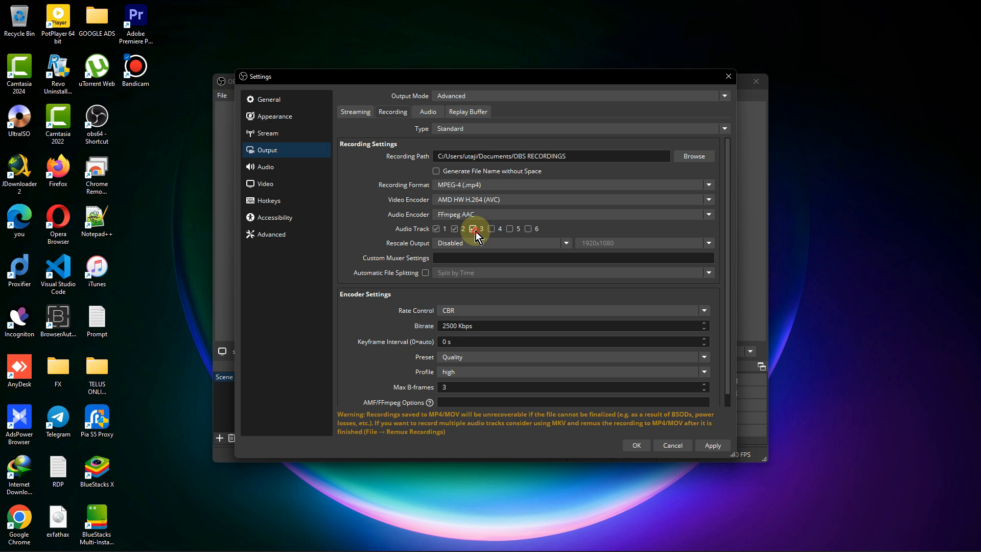
{"action": "left_click", "coordinate": [454, 228]}
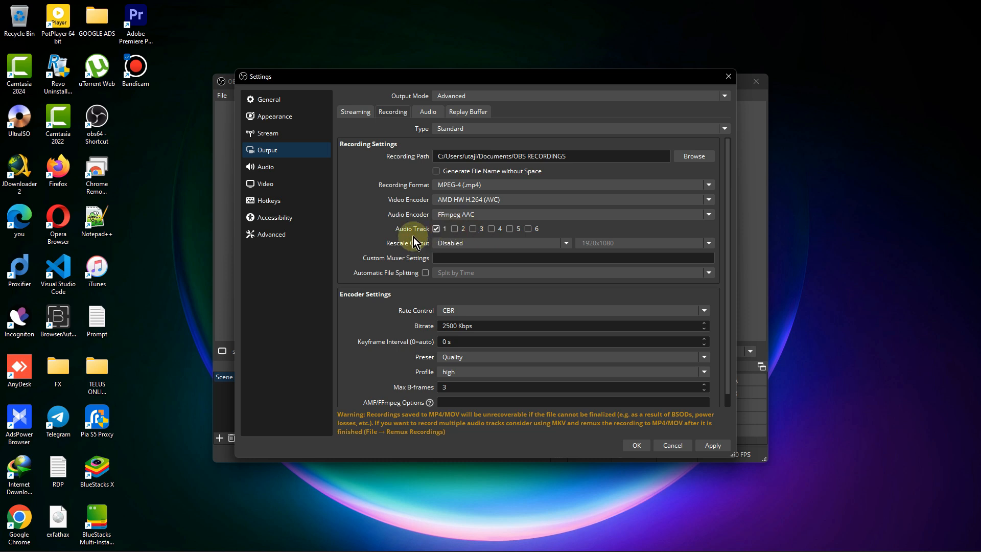
{"action": "left_click", "coordinate": [443, 229]}
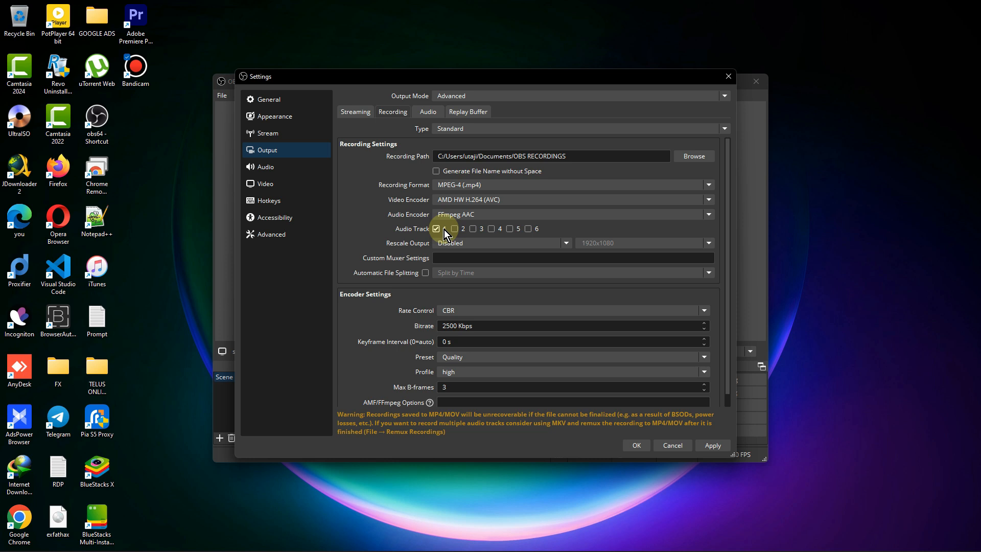
- Try a bitrate of 18000 Kbps with CBR rate control for the recording encoder, and undo the bitrate change
{"action": "scroll", "coordinate": [500, 292], "scroll_direction": "down", "scroll_amount": 1}
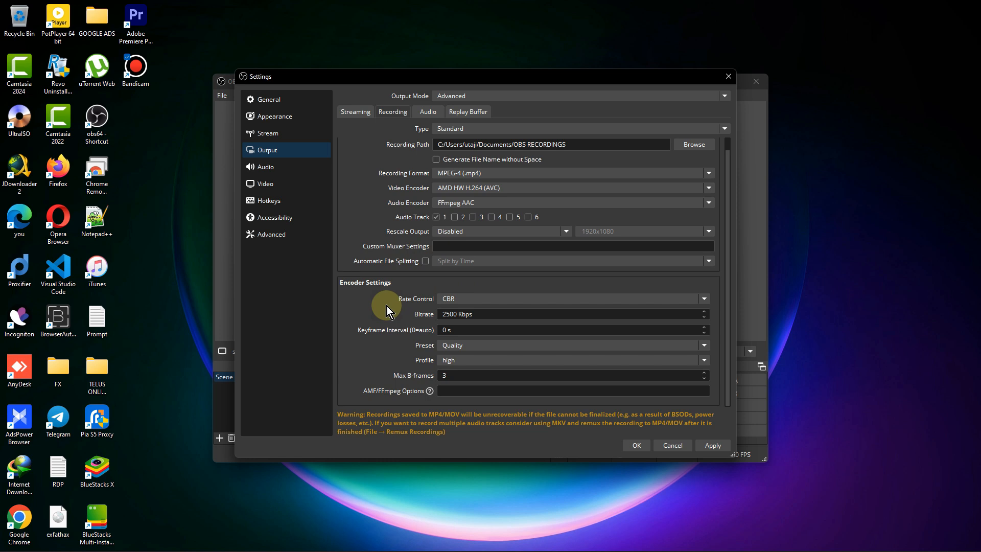
{"action": "left_click", "coordinate": [462, 300]}
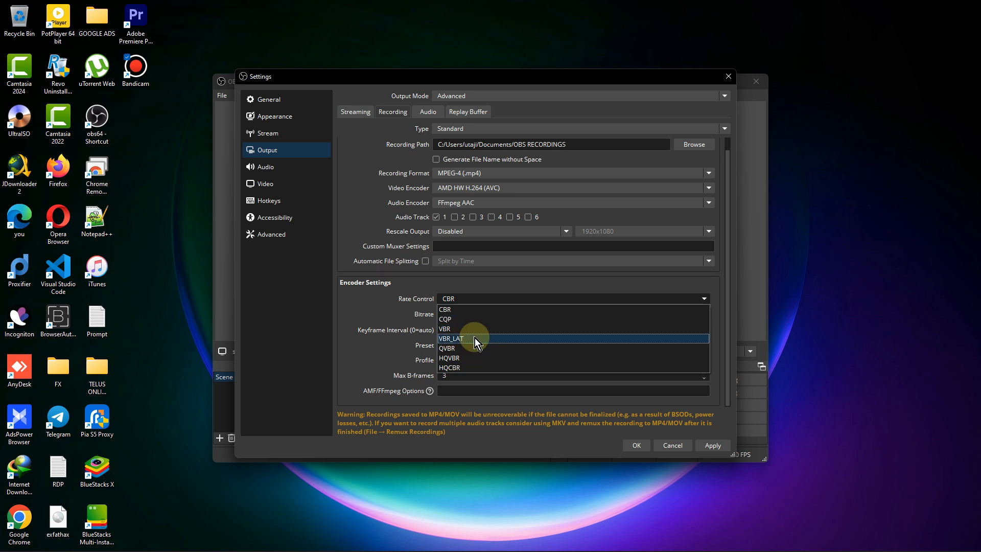
{"action": "left_click", "coordinate": [473, 302]}
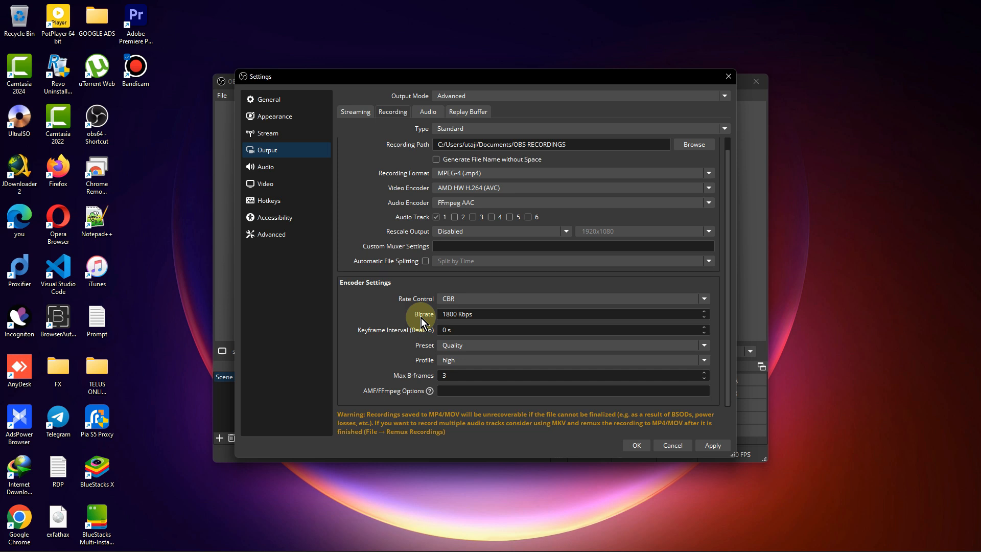
{"action": "left_click", "coordinate": [457, 314]}
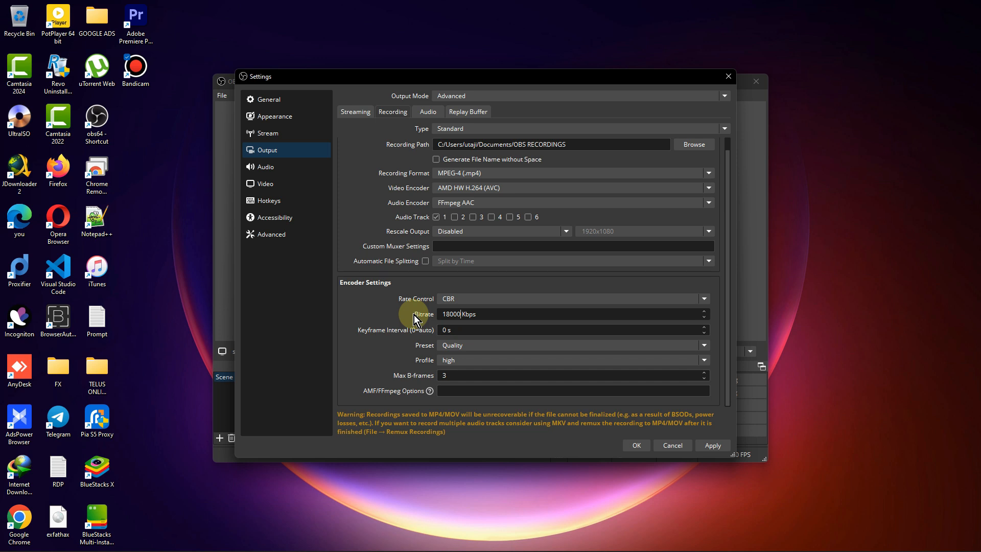
{"action": "key", "text": "ctrl+z"}
{"action": "key", "text": "ctrl+z"}
{"action": "left_click", "coordinate": [457, 314]}
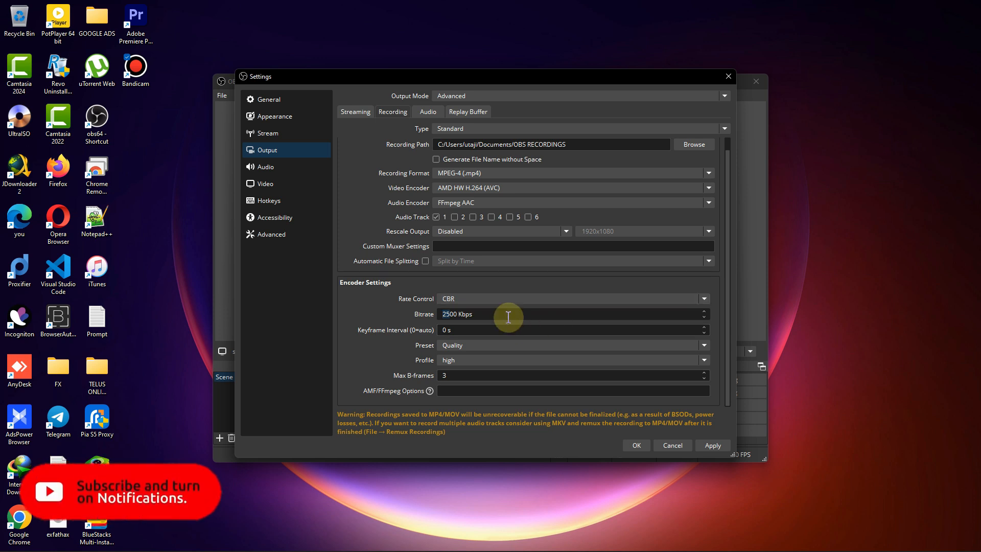
- Set the recording encoder's rate control to CQP with the Quality preset and the high profile
{"action": "left_click", "coordinate": [483, 299]}
{"action": "left_click", "coordinate": [470, 320]}
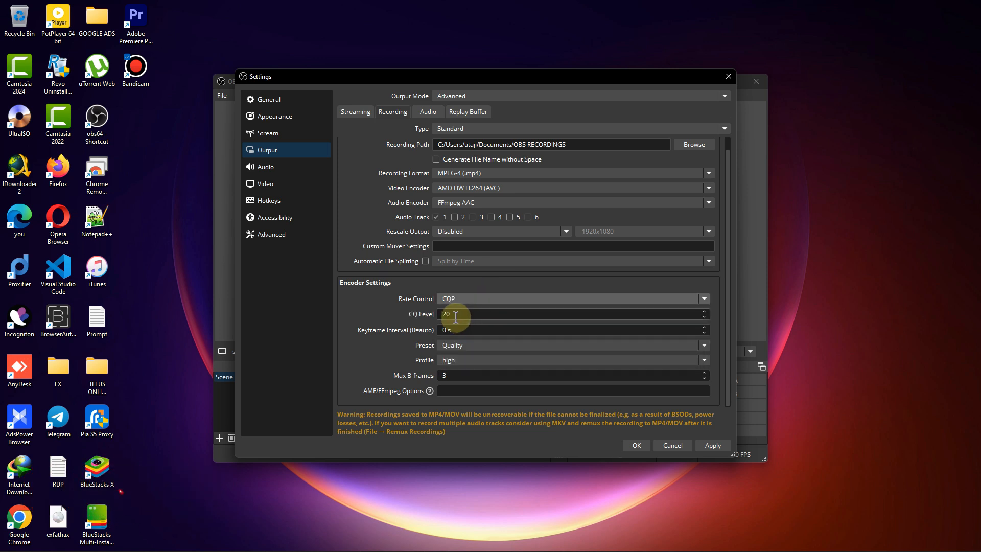
{"action": "left_click", "coordinate": [488, 349]}
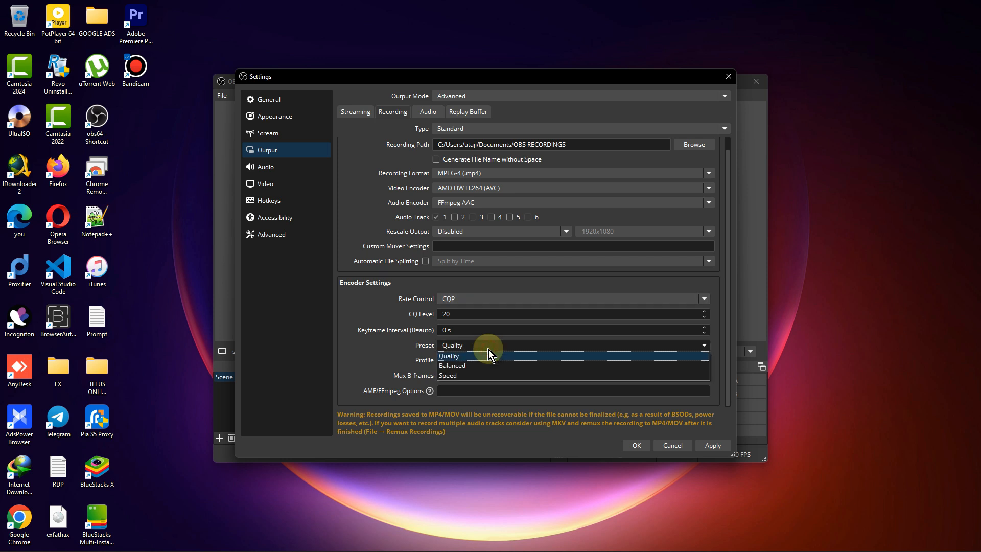
{"action": "left_click", "coordinate": [477, 358]}
{"action": "left_click", "coordinate": [479, 360]}
{"action": "left_click", "coordinate": [477, 370]}
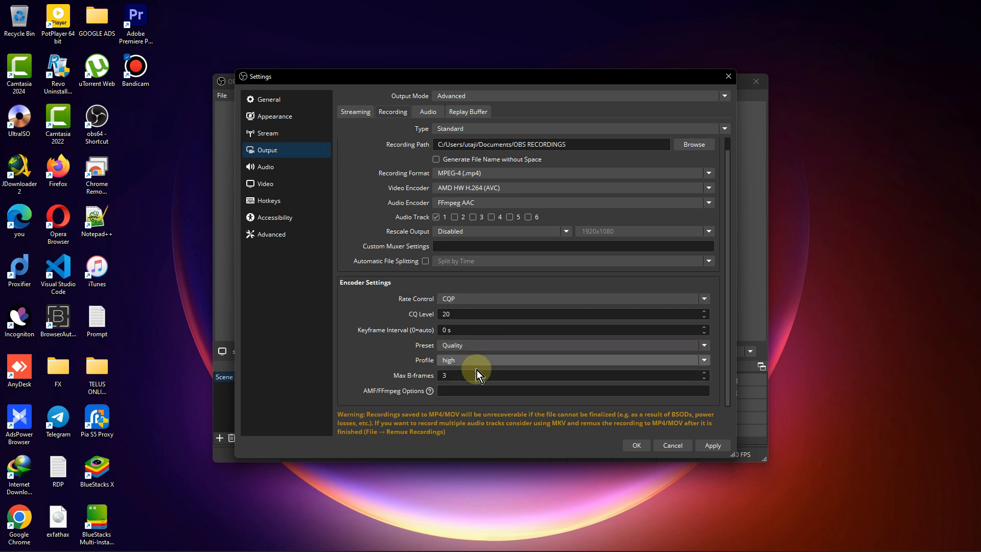
- Set the encoder's Max B-frames to 2, and apply and close the settings
{"action": "left_click", "coordinate": [476, 373]}
{"action": "key", "text": "BackSpace"}
{"action": "type", "text": "2"}
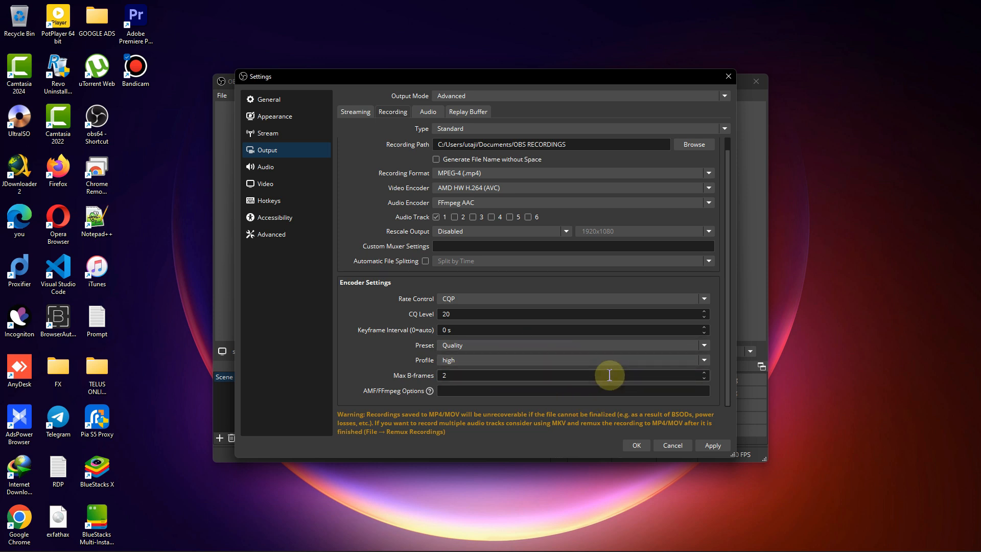
{"action": "left_click", "coordinate": [713, 445]}
{"action": "left_click", "coordinate": [637, 446]}
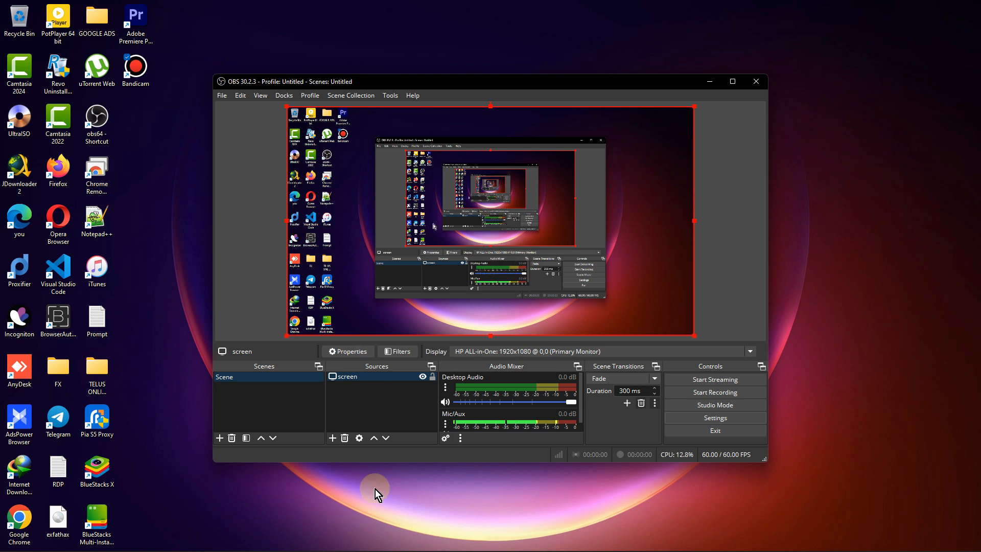
- Open Windows Device Manager and select the AMD Radeon(TM) R5 Graphics device among the display adapters
{"action": "mouse_move", "coordinate": [325, 549]}
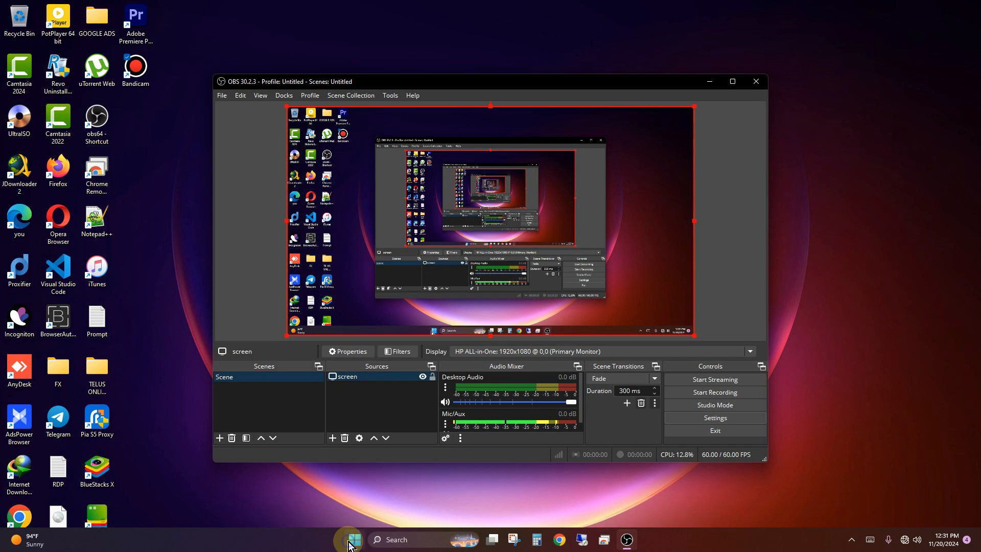
{"action": "right_click", "coordinate": [354, 539]}
{"action": "left_click", "coordinate": [346, 317]}
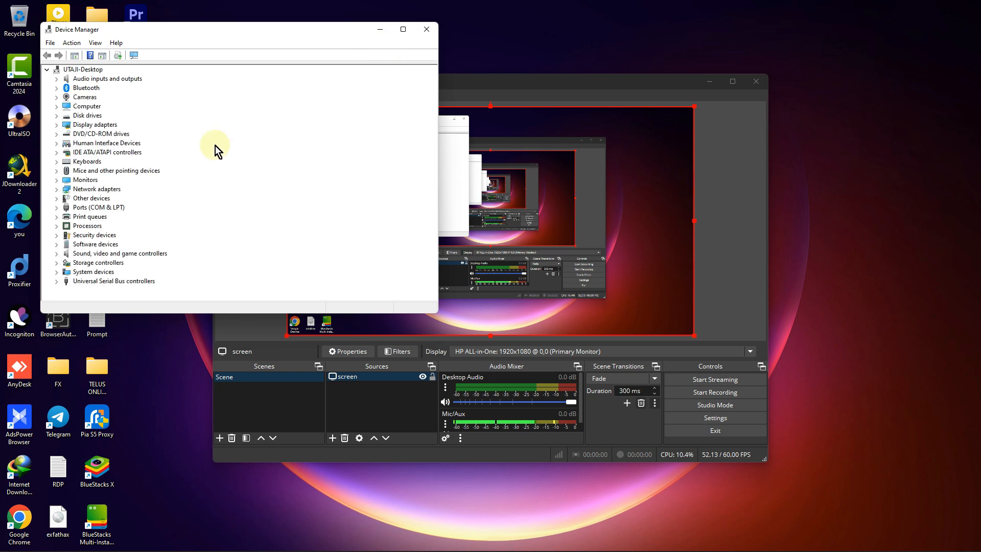
{"action": "left_click", "coordinate": [96, 125]}
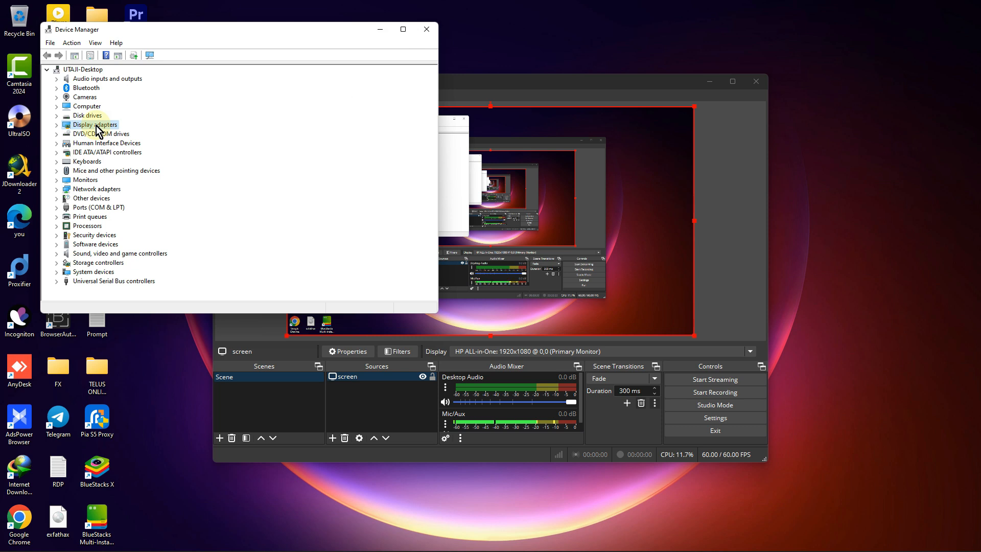
{"action": "left_click", "coordinate": [56, 124]}
{"action": "left_click", "coordinate": [103, 134]}
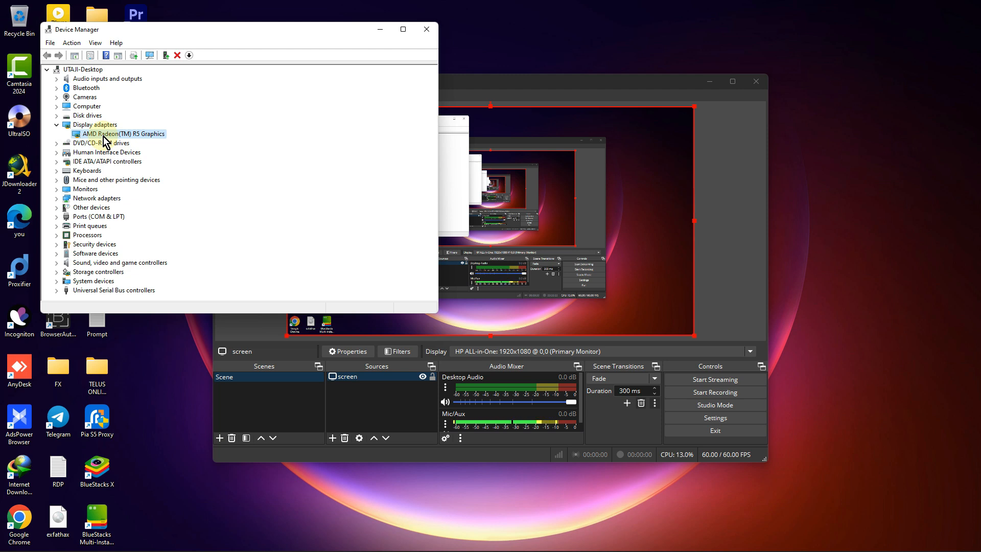
- Run an automatic driver update search for the AMD Radeon(TM) R5 Graphics adapter, and close Device Manager
{"action": "right_click", "coordinate": [104, 136]}
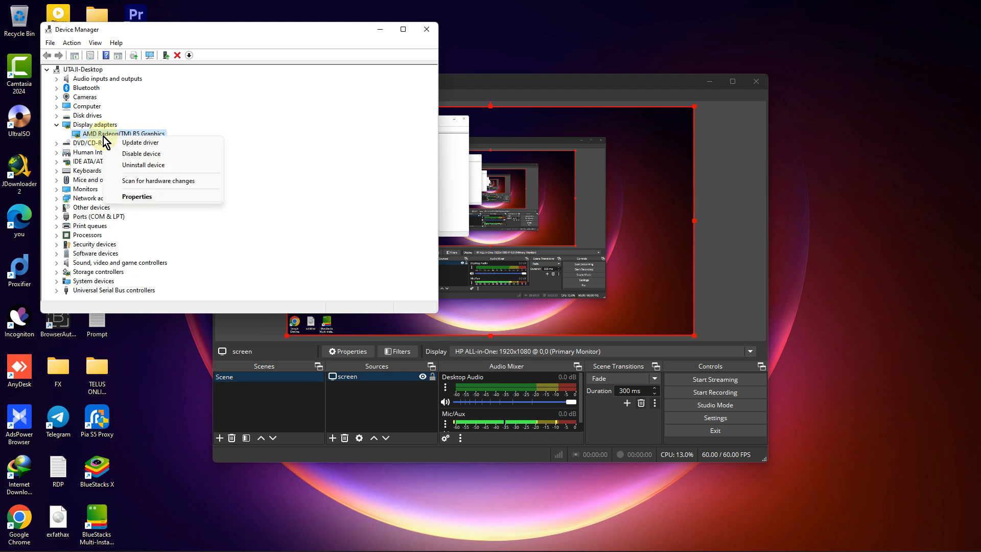
{"action": "left_click", "coordinate": [151, 144]}
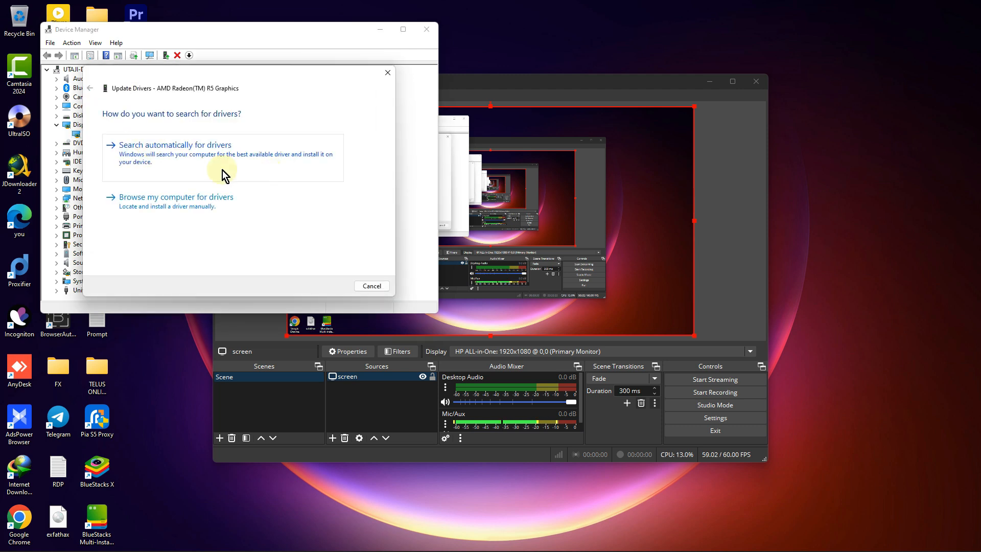
{"action": "left_click", "coordinate": [215, 155]}
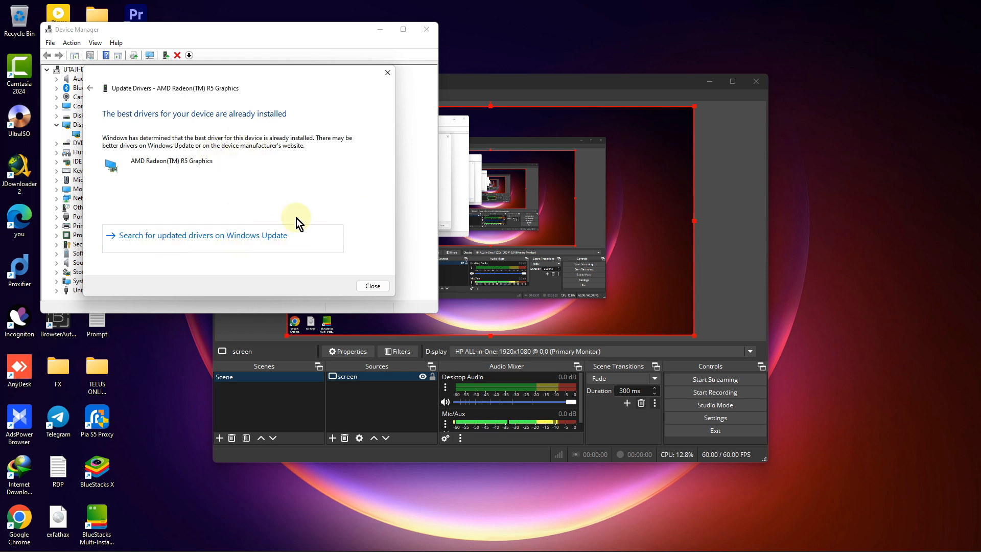
{"action": "left_click", "coordinate": [372, 286]}
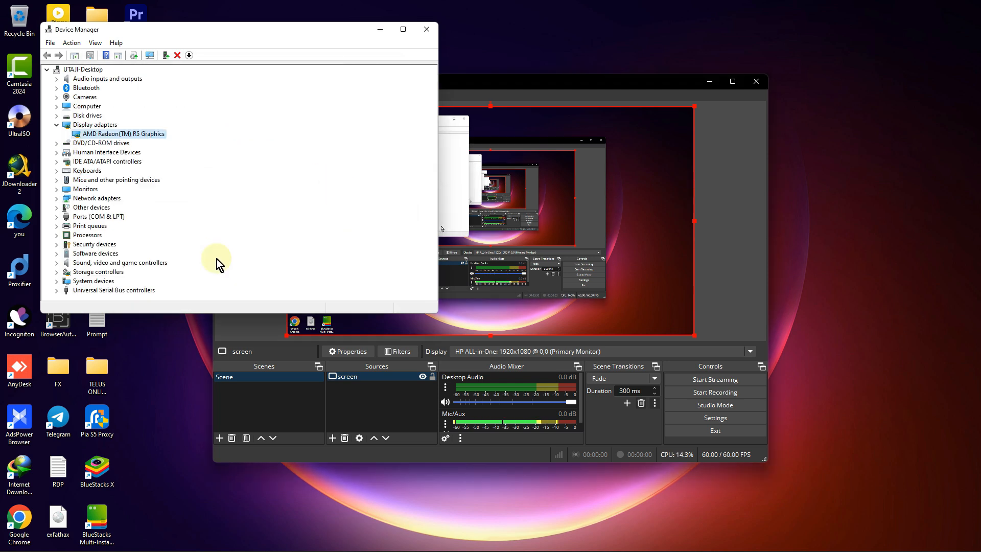
{"action": "left_click", "coordinate": [424, 33]}
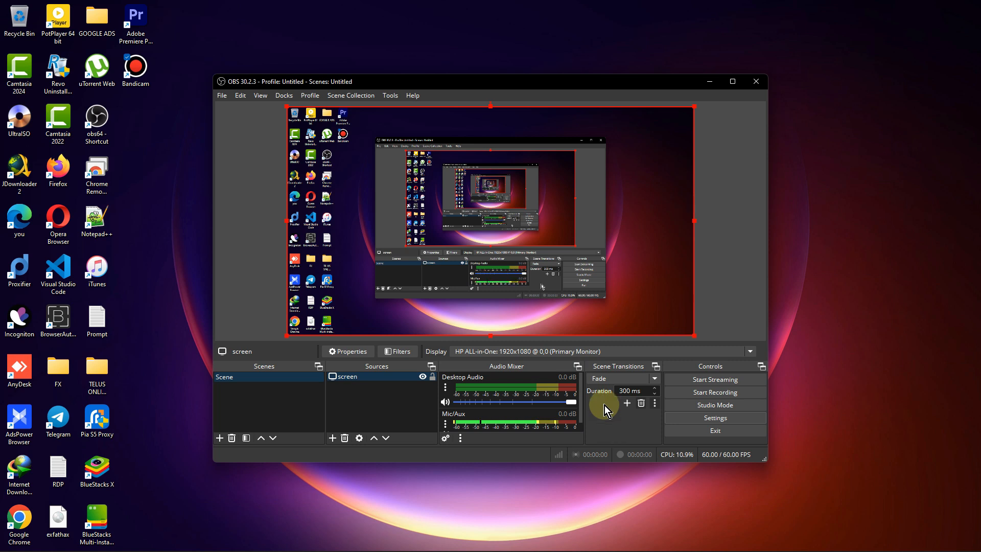
- Open the OBS general settings and enable hiding OBS windows from screen capture
{"action": "left_click", "coordinate": [550, 7]}
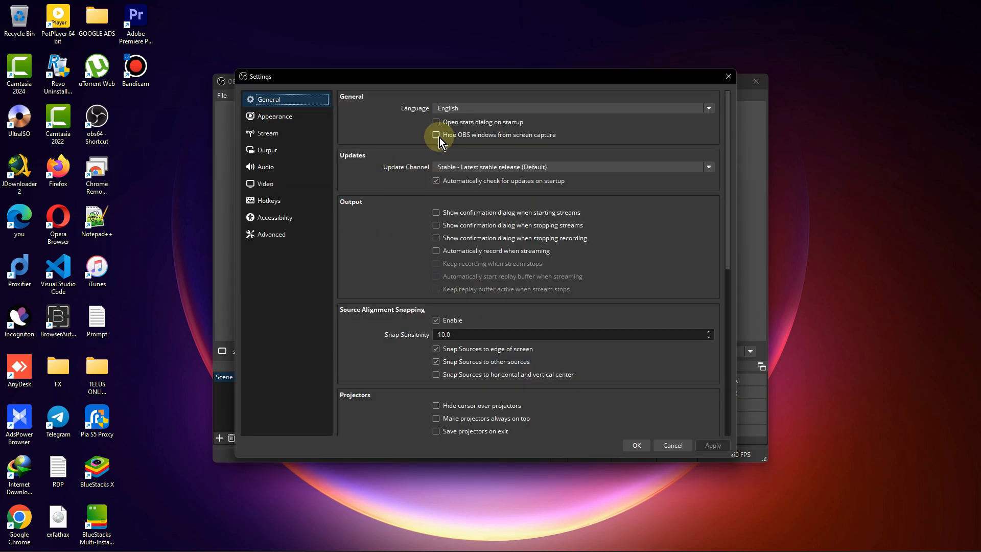
{"action": "left_click_drag", "start_coordinate": [473, 81], "coordinate": [695, 111]}
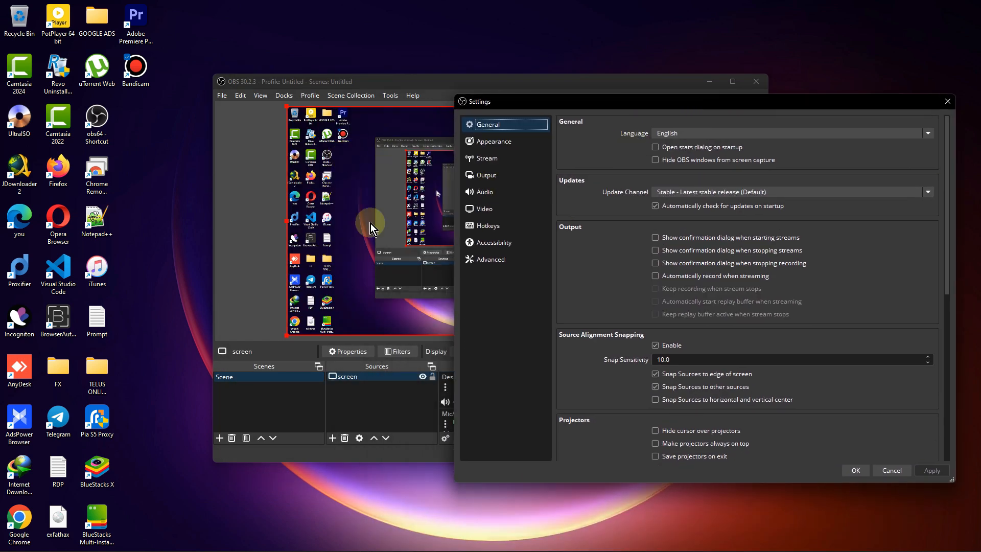
{"action": "left_click", "coordinate": [442, 82]}
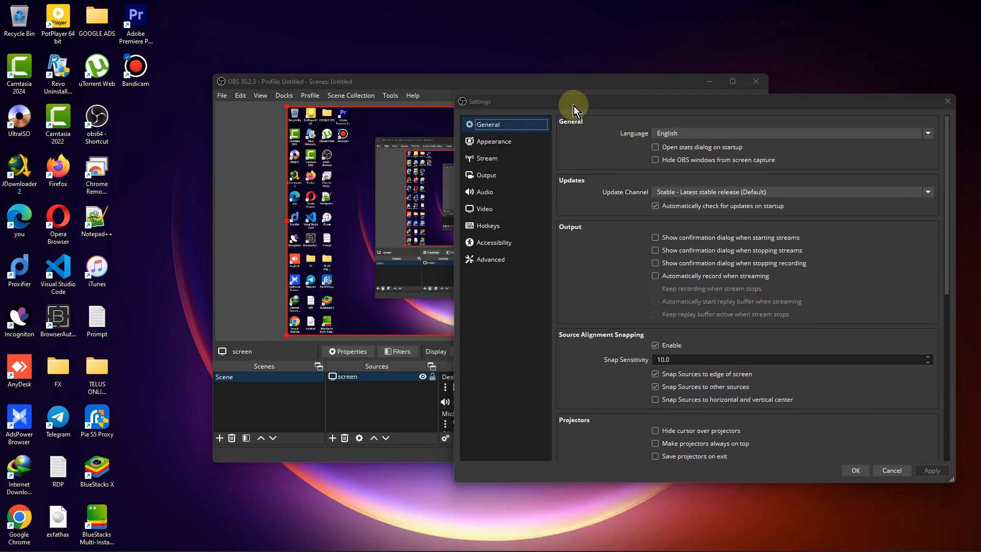
{"action": "left_click_drag", "start_coordinate": [603, 105], "coordinate": [348, 341]}
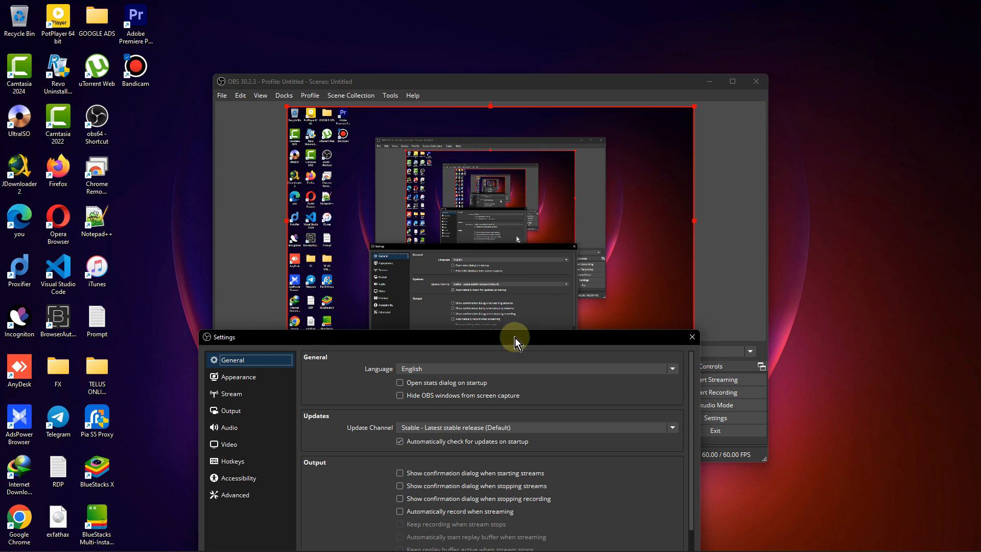
{"action": "left_click_drag", "start_coordinate": [510, 339], "coordinate": [552, 150]}
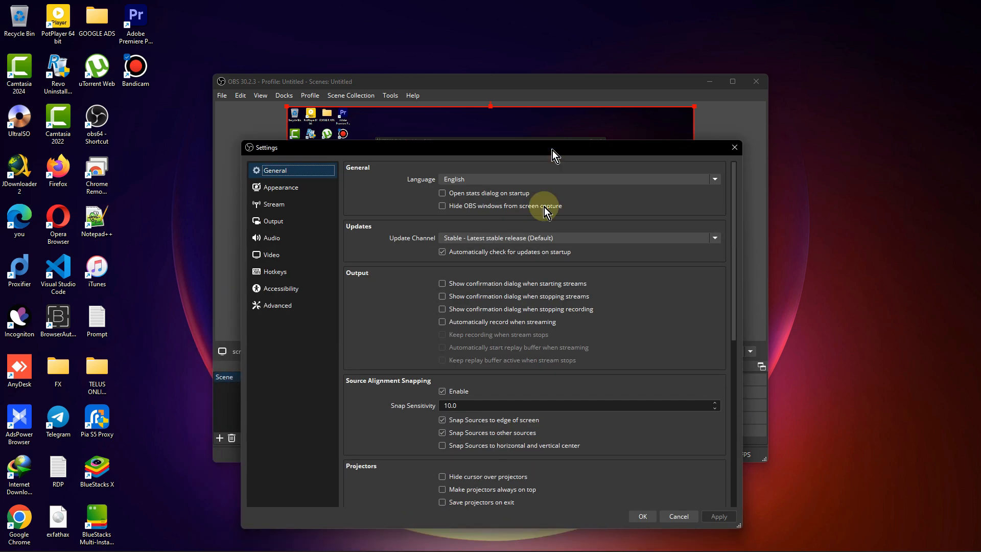
{"action": "left_click", "coordinate": [442, 206]}
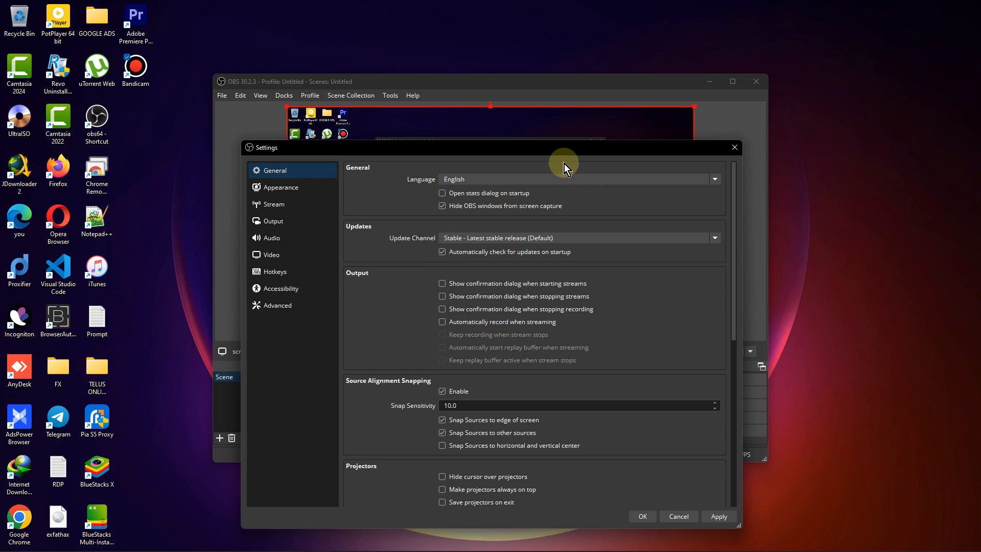
{"action": "left_click_drag", "start_coordinate": [574, 143], "coordinate": [580, 91]}
{"action": "scroll", "coordinate": [618, 394], "scroll_direction": "down", "scroll_amount": 6}
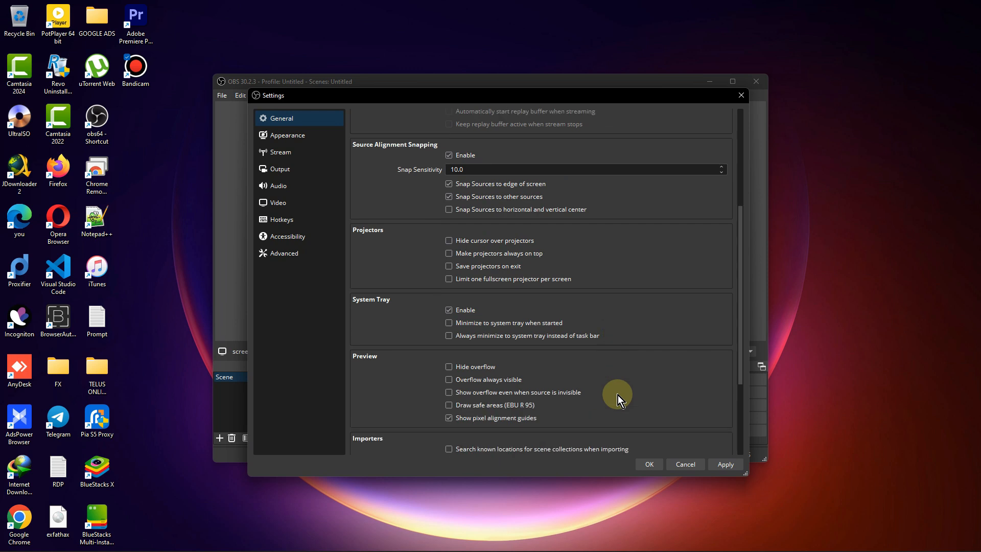